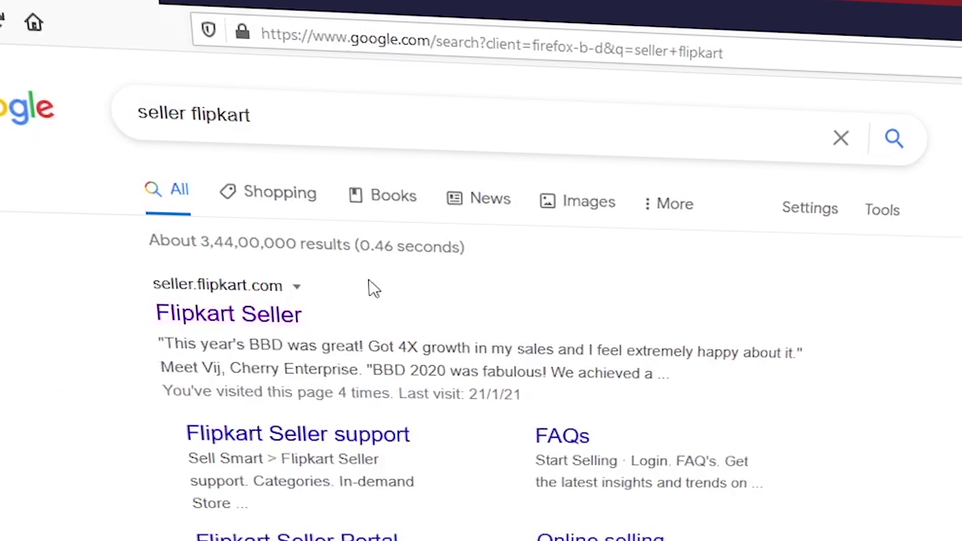
Step: Open the Flipkart Seller Hub sell-online page from the Google results
{"action": "left_click", "coordinate": [233, 296]}
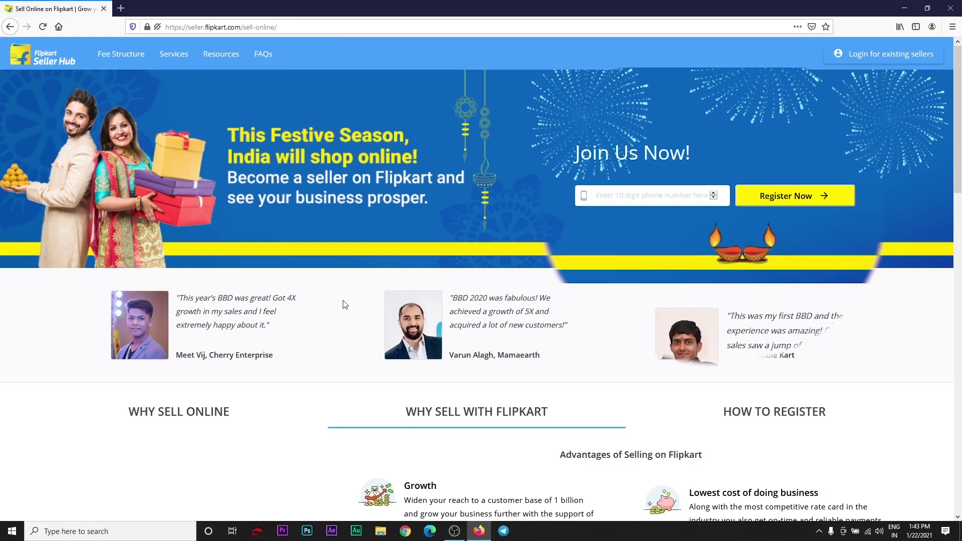
Step: Start seller registration with the seller's mobile number
{"action": "left_click", "coordinate": [671, 188]}
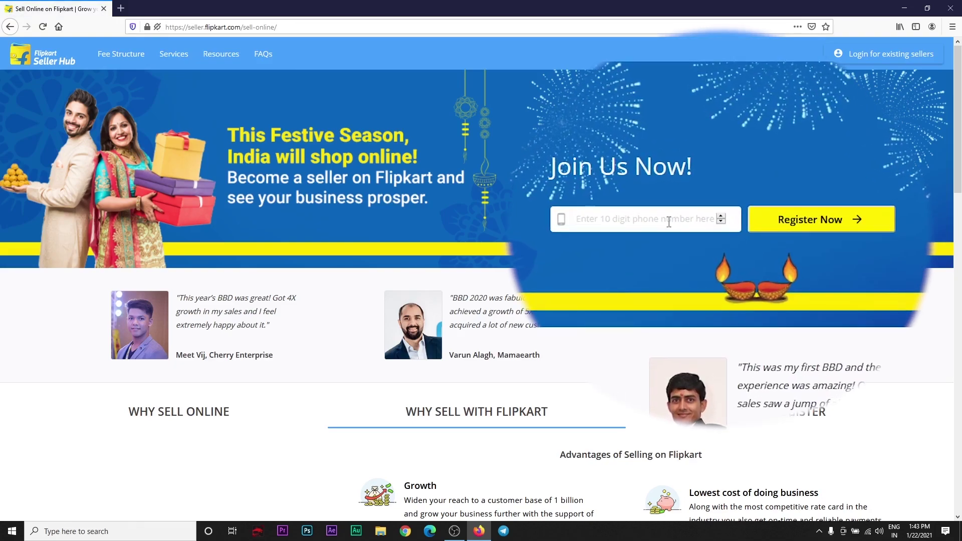
{"action": "type", "text": "706"}
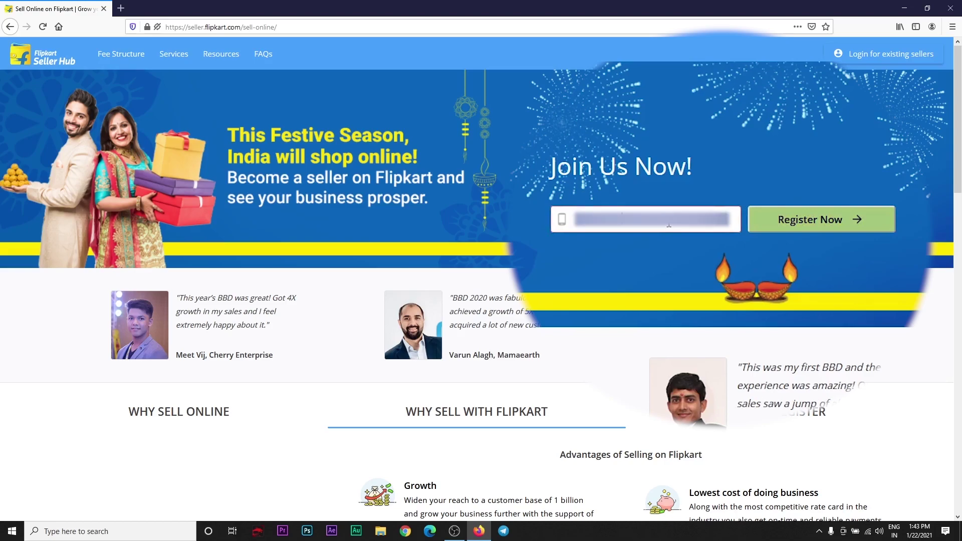
{"action": "type", "text": "0"}
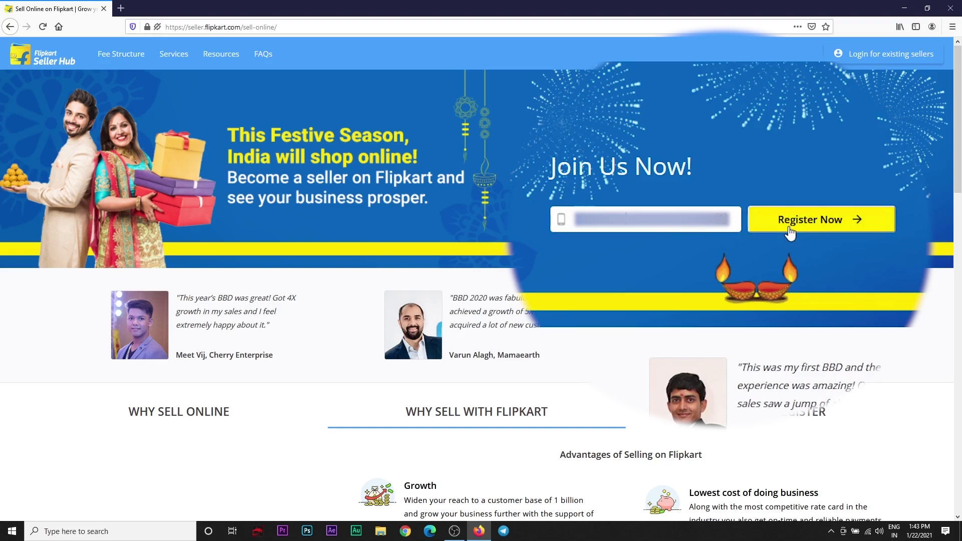
{"action": "left_click", "coordinate": [788, 228]}
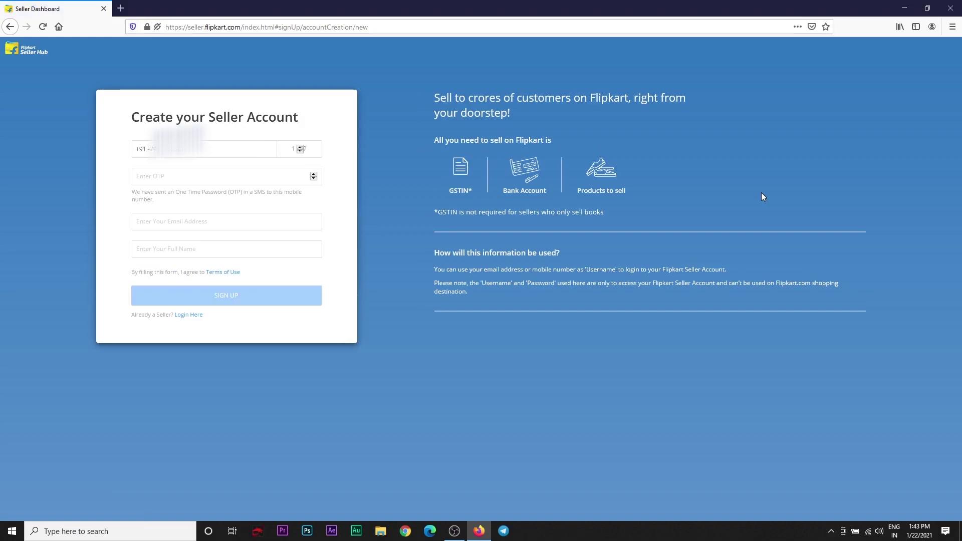
{"action": "key", "text": "ctrl+plus"}
{"action": "key", "text": "ctrl+plus"}
{"action": "key", "text": "ctrl+plus"}
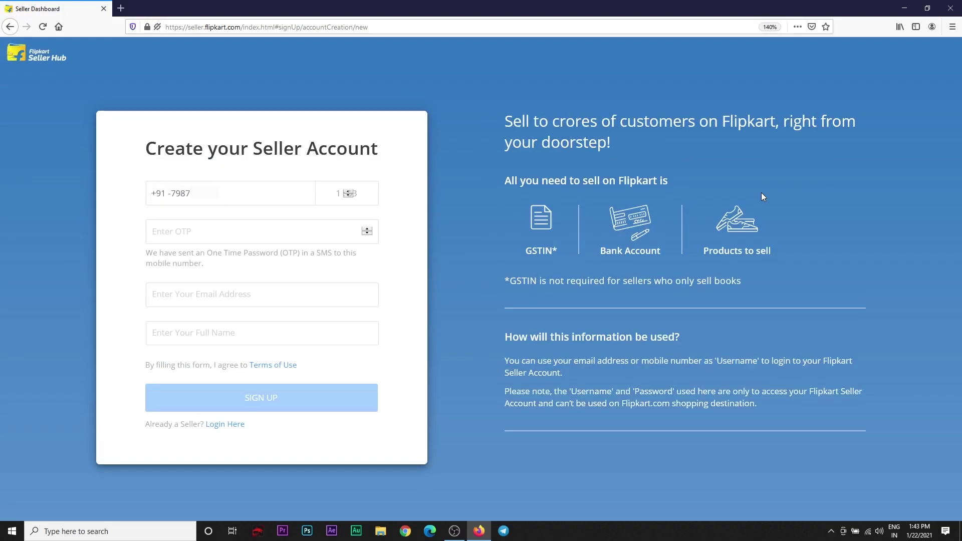
{"action": "key", "text": "ctrl+plus"}
{"action": "key", "text": "ctrl+minus"}
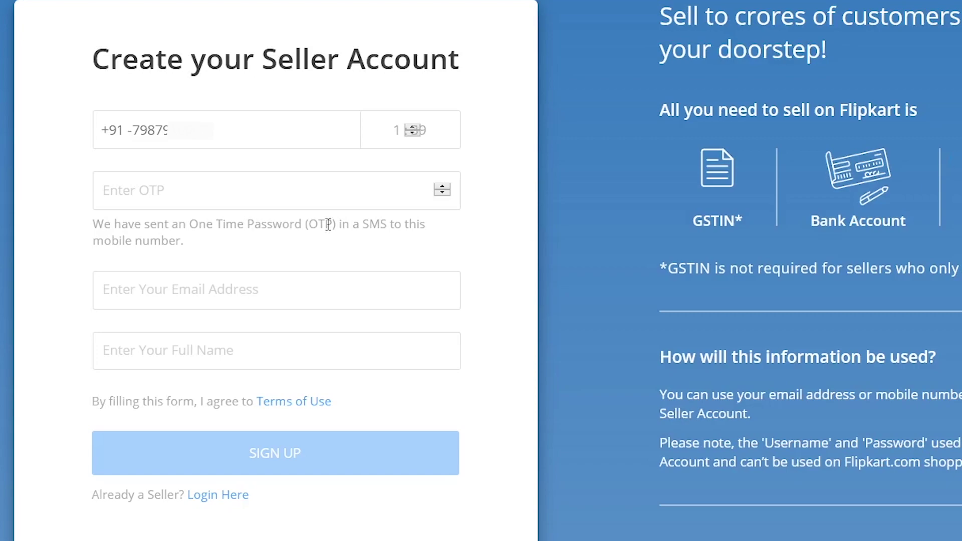
Step: Fill in the received OTP, the suggested e-mail address and the seller's full name, then sign up
{"action": "left_click", "coordinate": [170, 189]}
{"action": "key", "text": "ctrl+v"}
{"action": "left_click", "coordinate": [168, 285]}
{"action": "type", "text": "sh"}
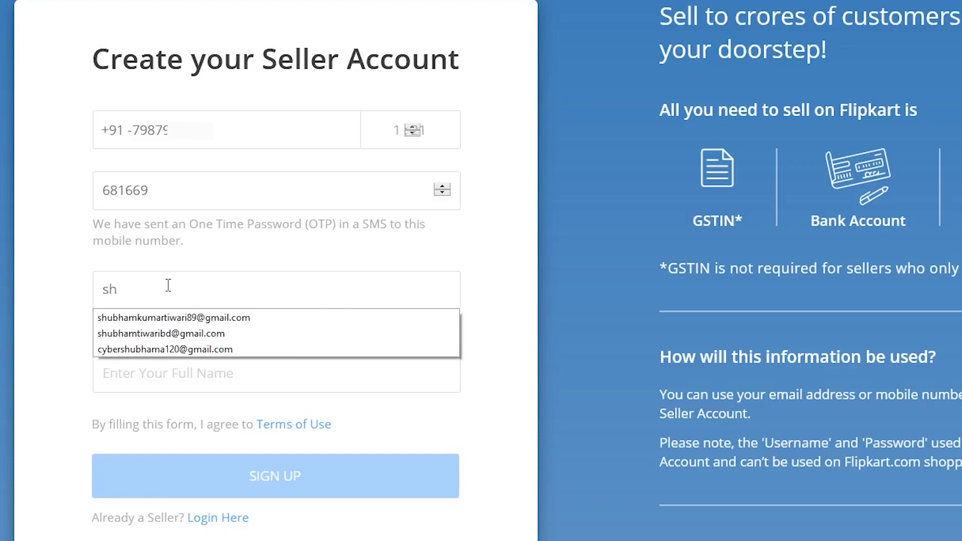
{"action": "left_click", "coordinate": [177, 320]}
{"action": "key", "text": "Tab"}
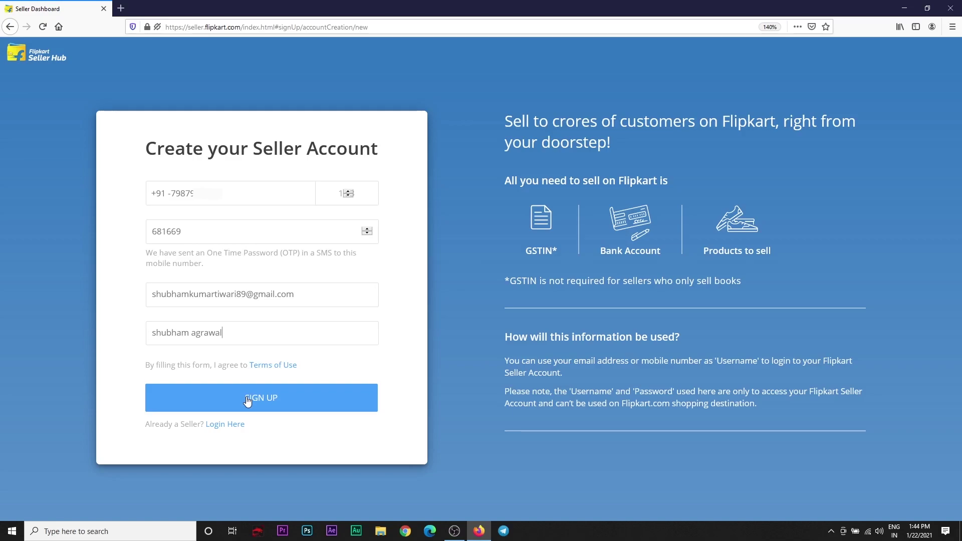
{"action": "left_click", "coordinate": [248, 400]}
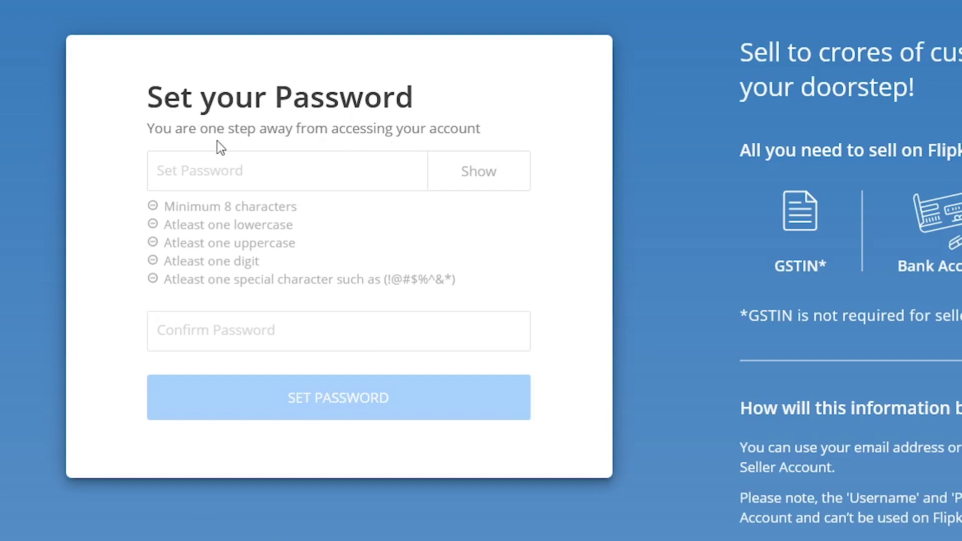
Step: Enter and confirm an account password meeting all five rules, then save it
{"action": "left_click", "coordinate": [215, 163]}
{"action": "type", "text": "Ab"}
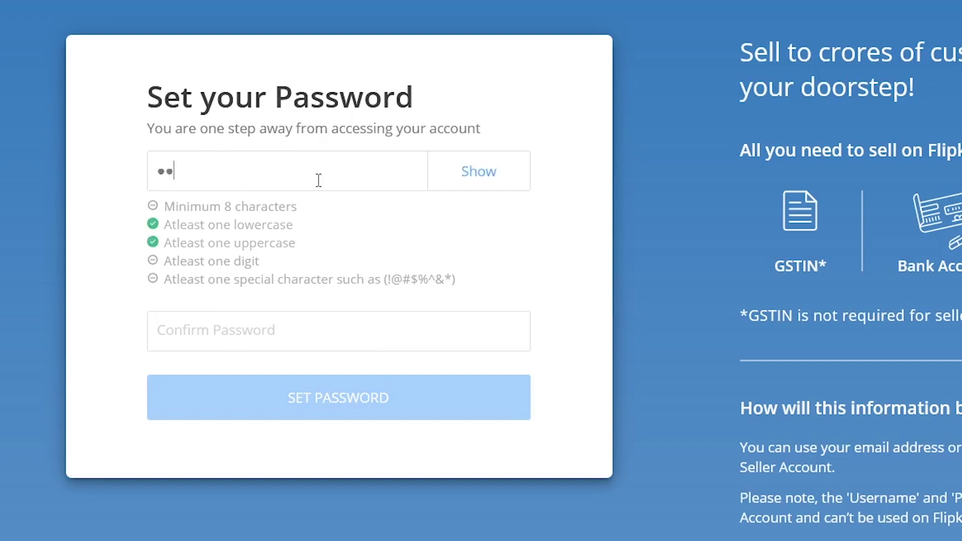
{"action": "type", "text": "c12@"}
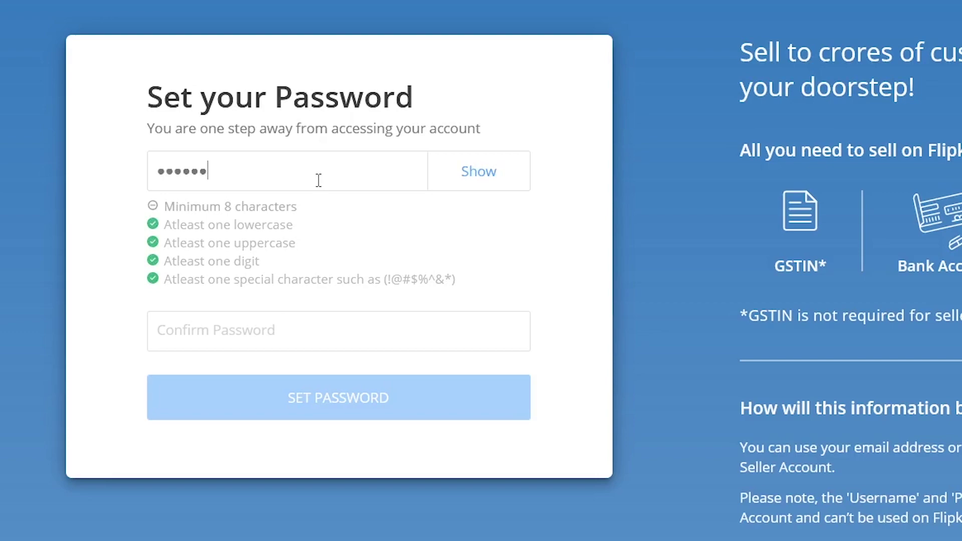
{"action": "type", "text": "34567"}
{"action": "key", "text": "Home"}
{"action": "left_click", "coordinate": [224, 334]}
{"action": "type", "text": "Abc"}
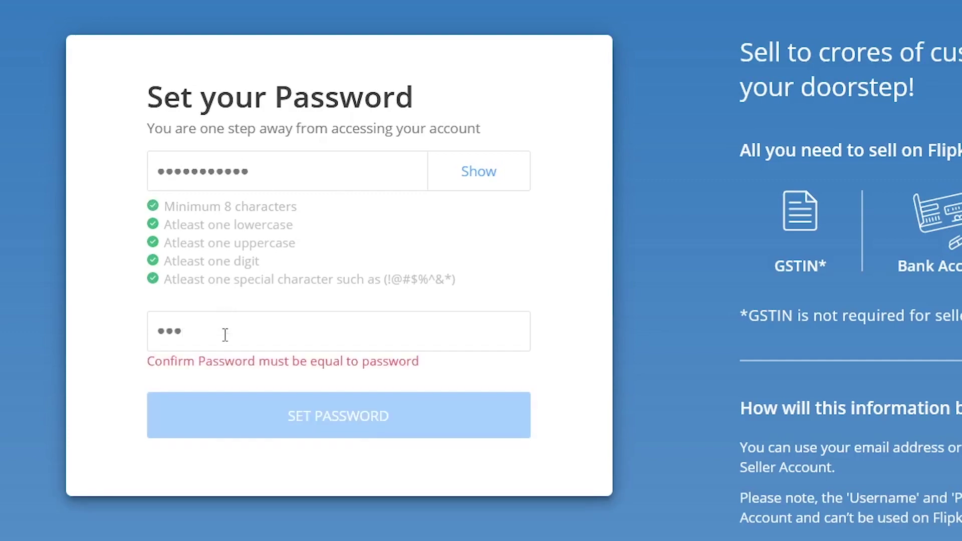
{"action": "type", "text": "@1234567"}
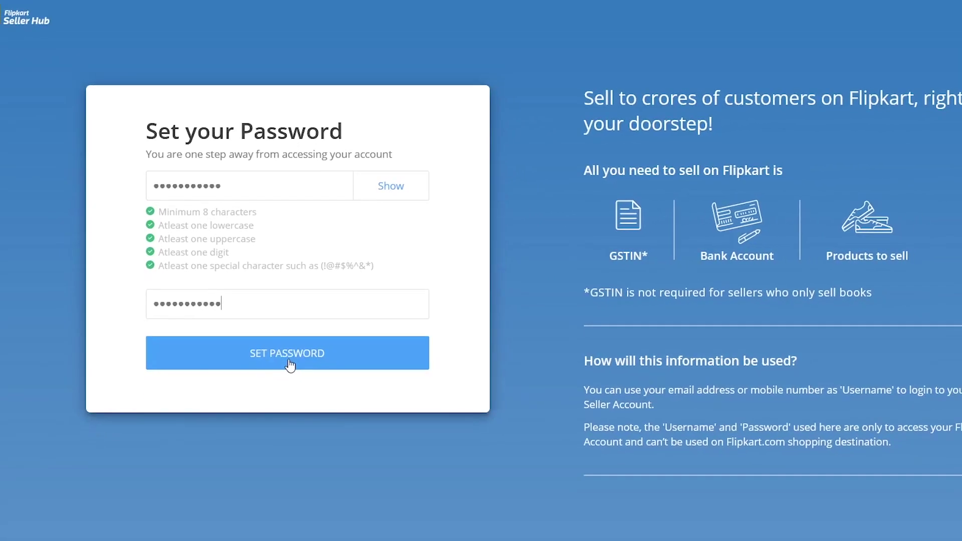
{"action": "left_click", "coordinate": [290, 364]}
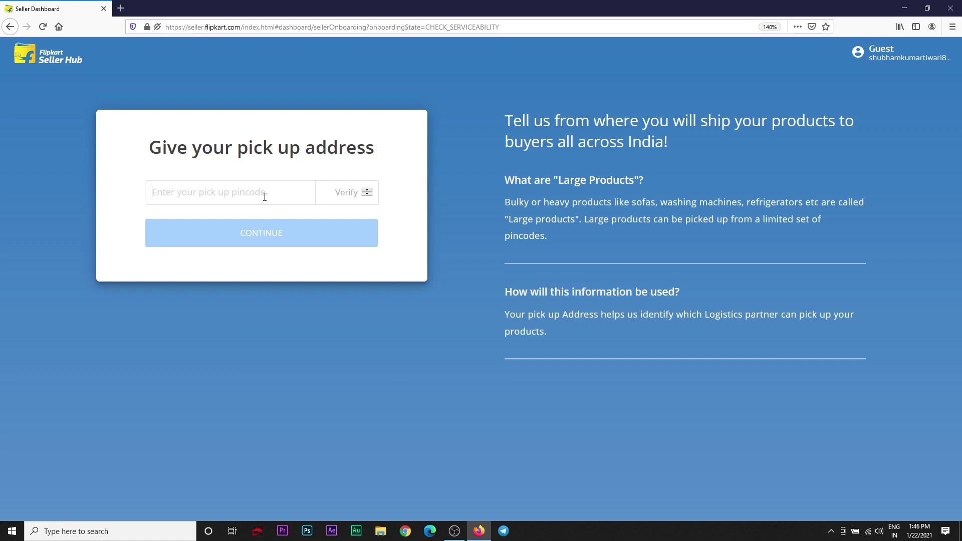
Step: Verify the pickup pincode, after trying an alternative pincode that proves unserviceable
{"action": "type", "text": "48"}
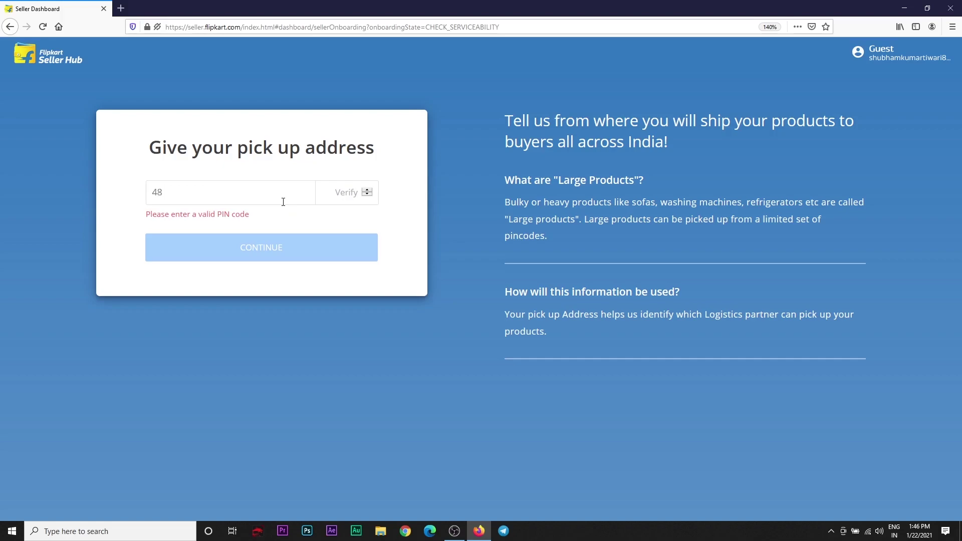
{"action": "type", "text": "2002"}
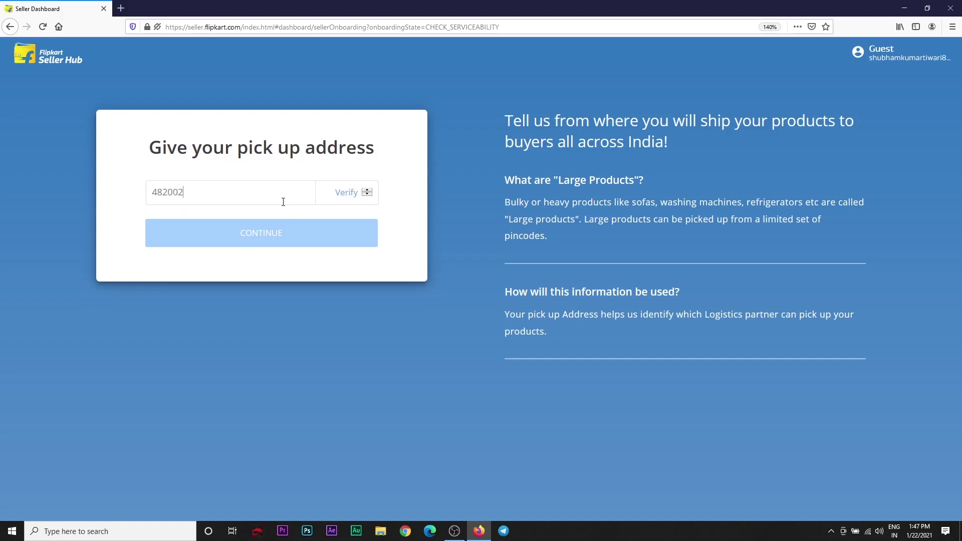
{"action": "left_click", "coordinate": [343, 198]}
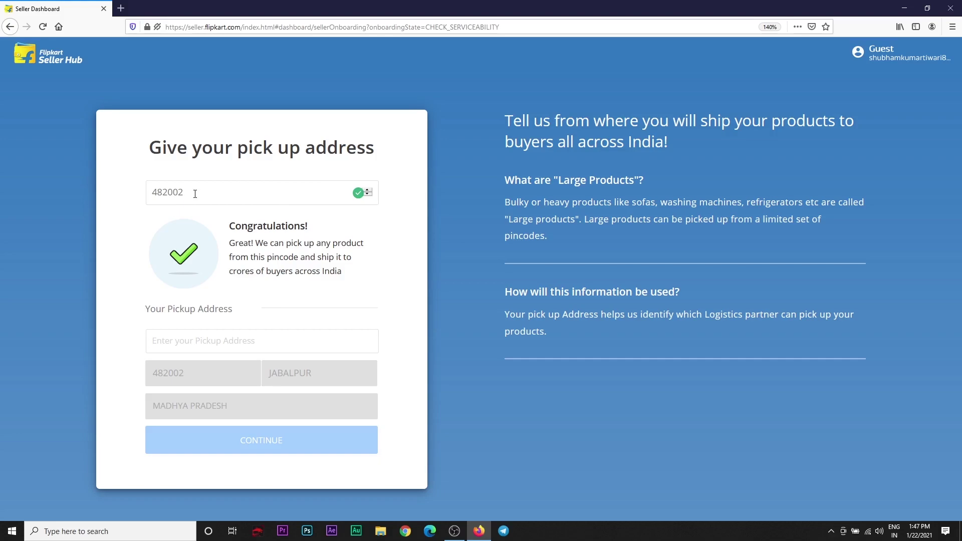
{"action": "double_click", "coordinate": [195, 194]}
{"action": "type", "text": "487114"}
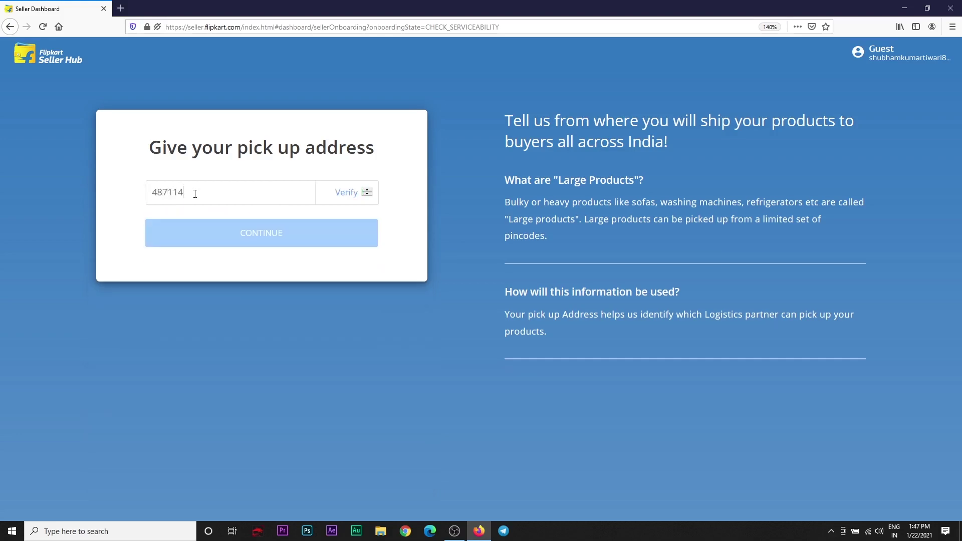
{"action": "left_click", "coordinate": [346, 193]}
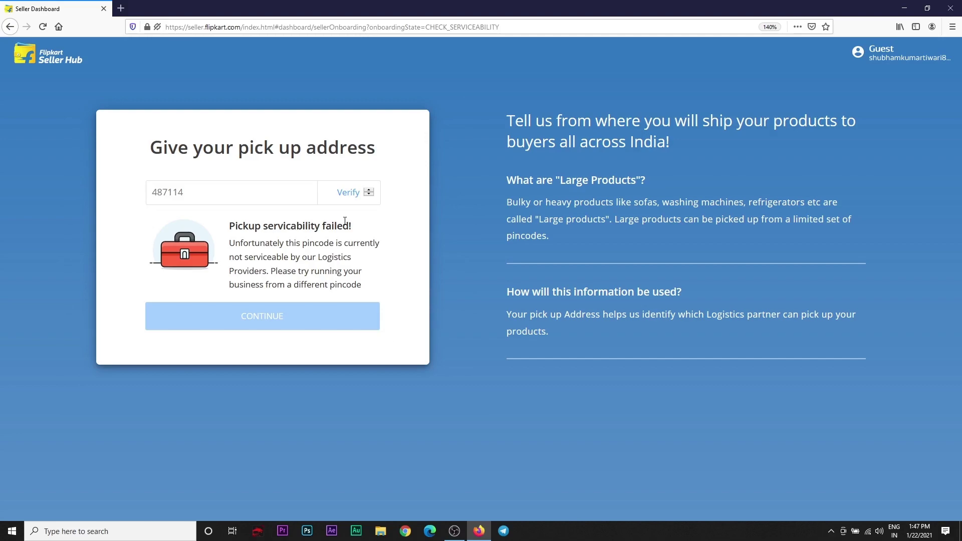
{"action": "double_click", "coordinate": [183, 195]}
{"action": "key", "text": "BackSpace"}
{"action": "type", "text": "4820"}
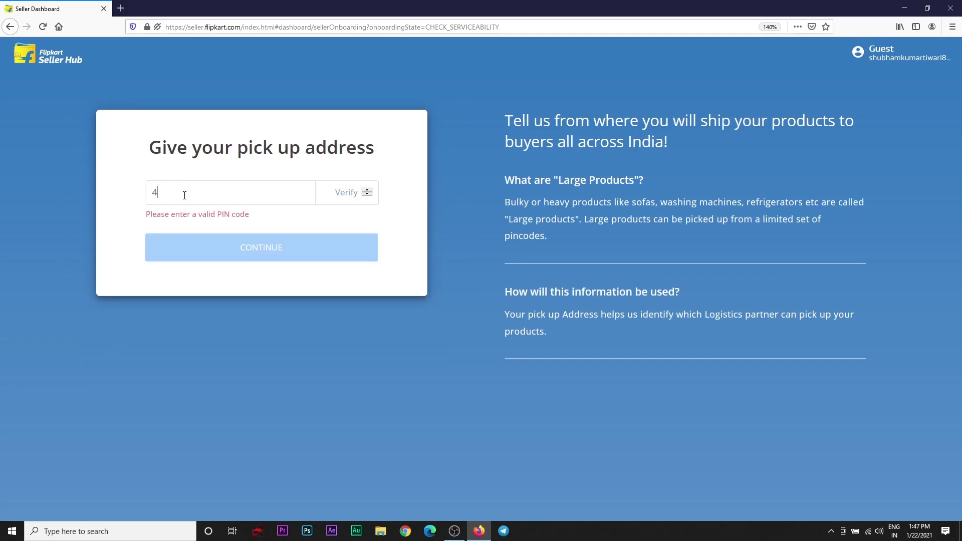
{"action": "type", "text": "02"}
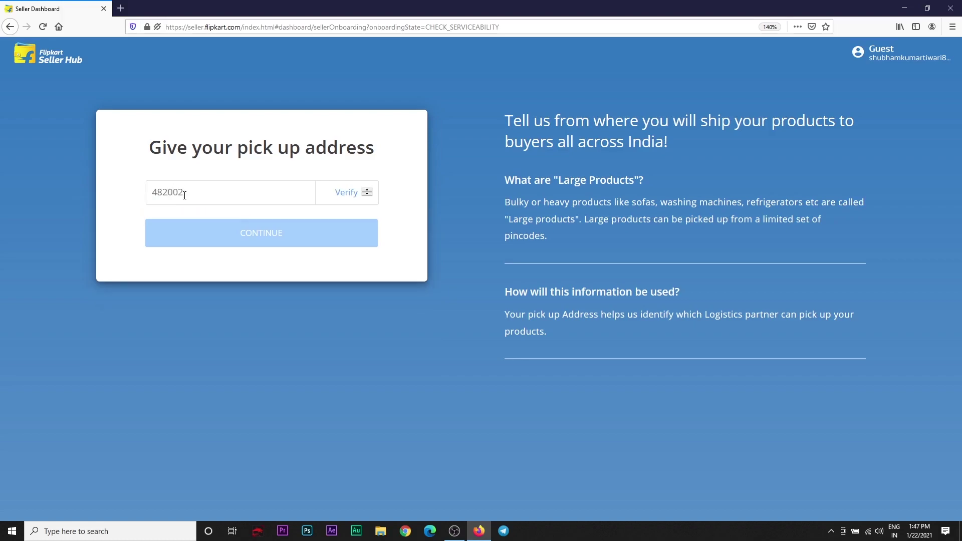
{"action": "left_click", "coordinate": [334, 193]}
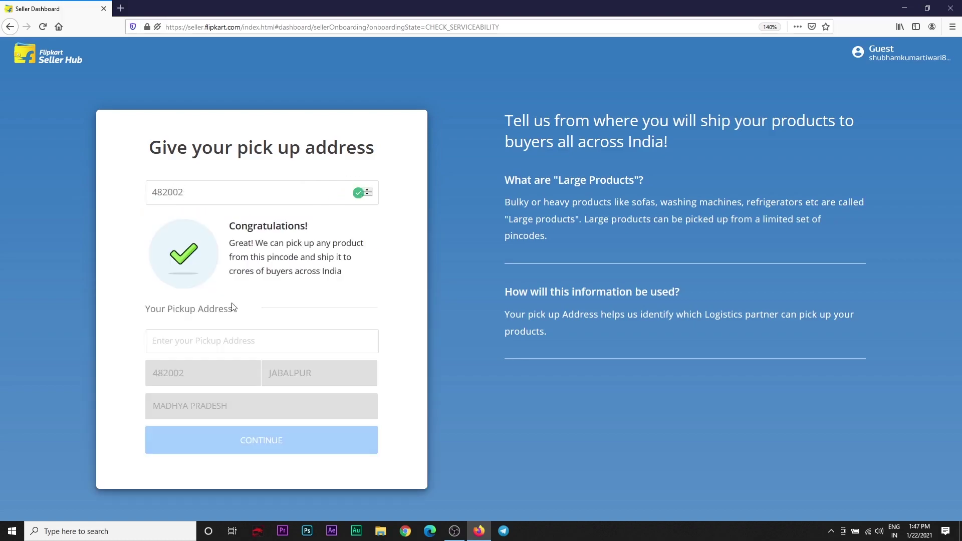
Step: Enter the street pickup address and continue to business details
{"action": "left_click", "coordinate": [176, 345]}
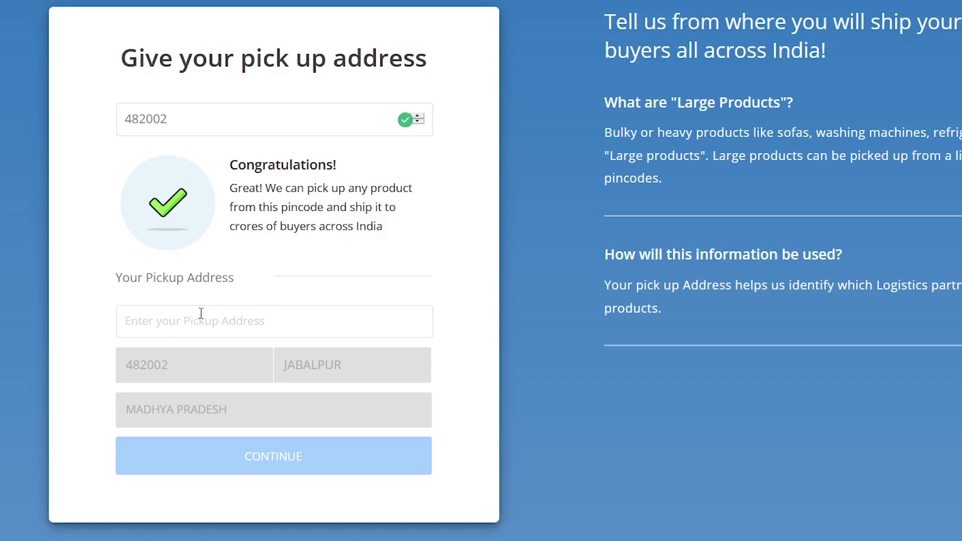
{"action": "type", "text": "milloniganj"}
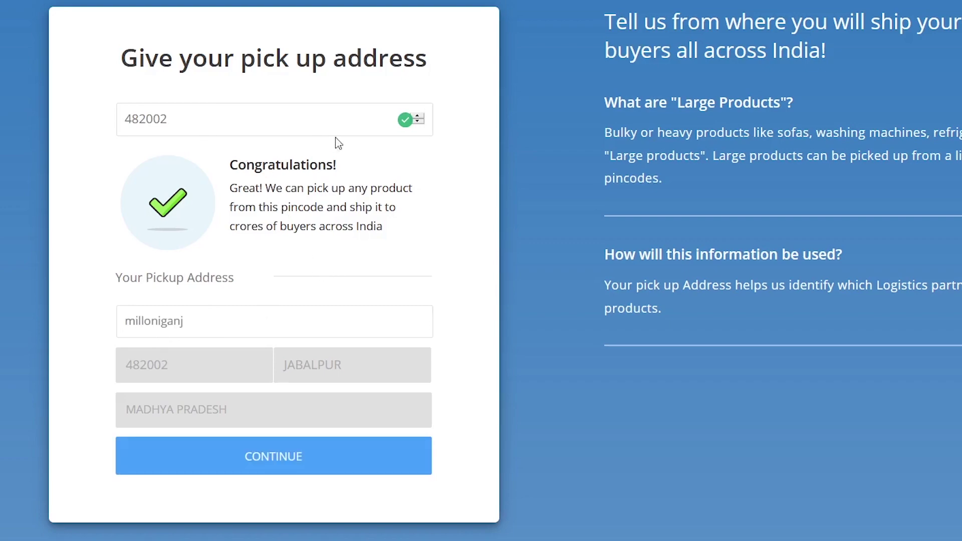
{"action": "left_click", "coordinate": [264, 458]}
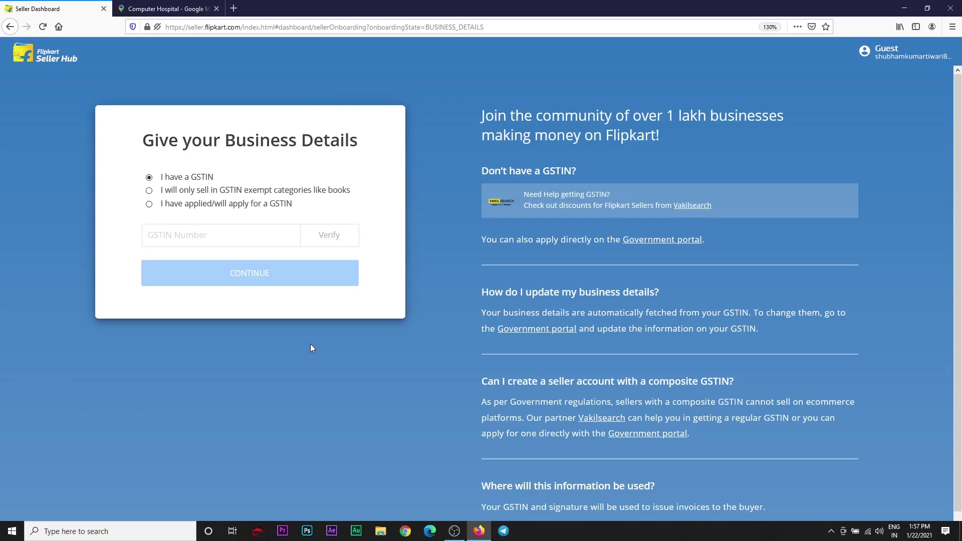
Step: Paste and verify the business GSTIN, upload the signature image, and submit the business details
{"action": "key", "text": "ctrl+v"}
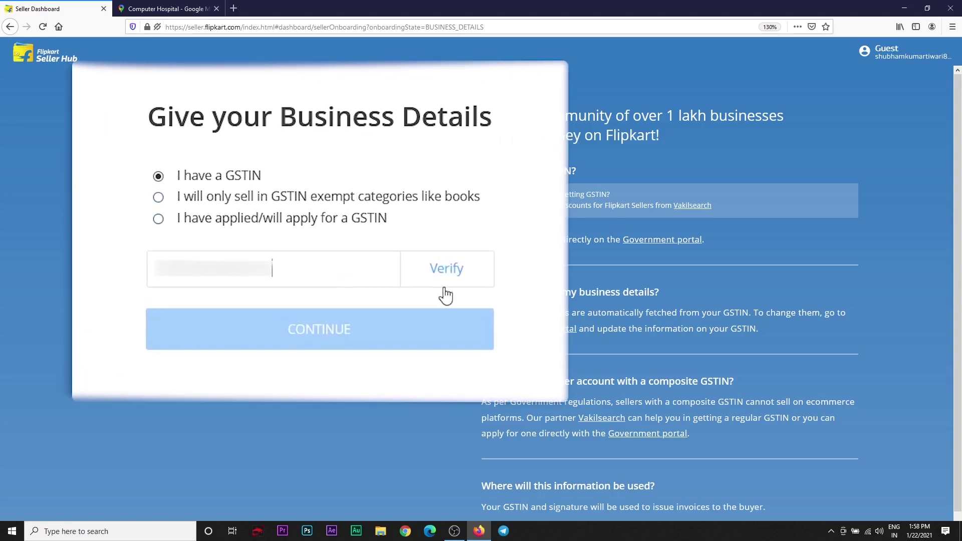
{"action": "left_click", "coordinate": [329, 241]}
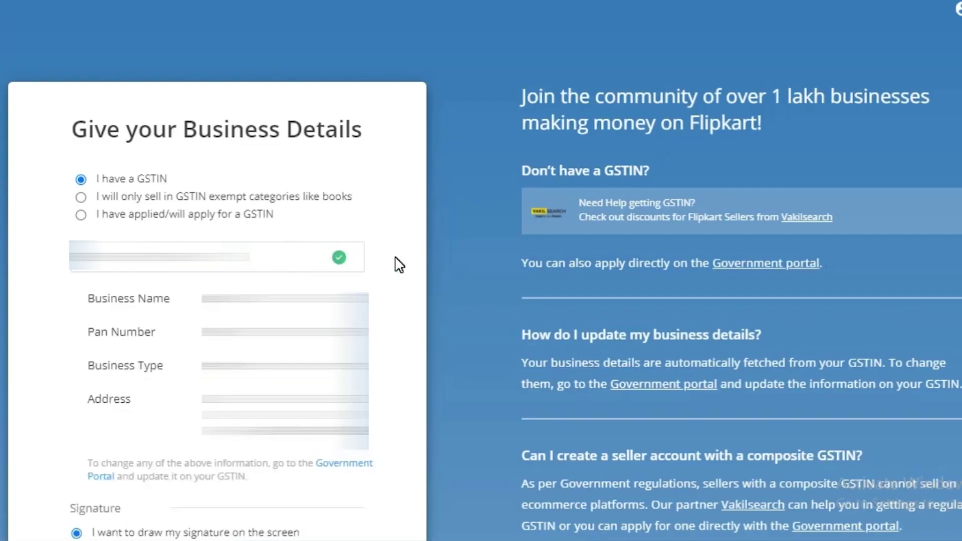
{"action": "scroll", "coordinate": [393, 264], "scroll_direction": "down", "scroll_amount": 5}
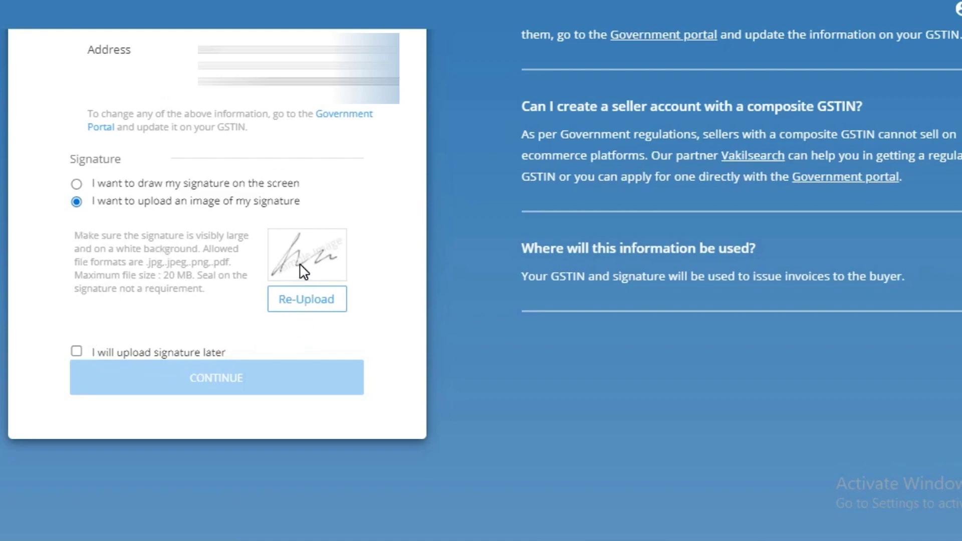
{"action": "left_click", "coordinate": [313, 307]}
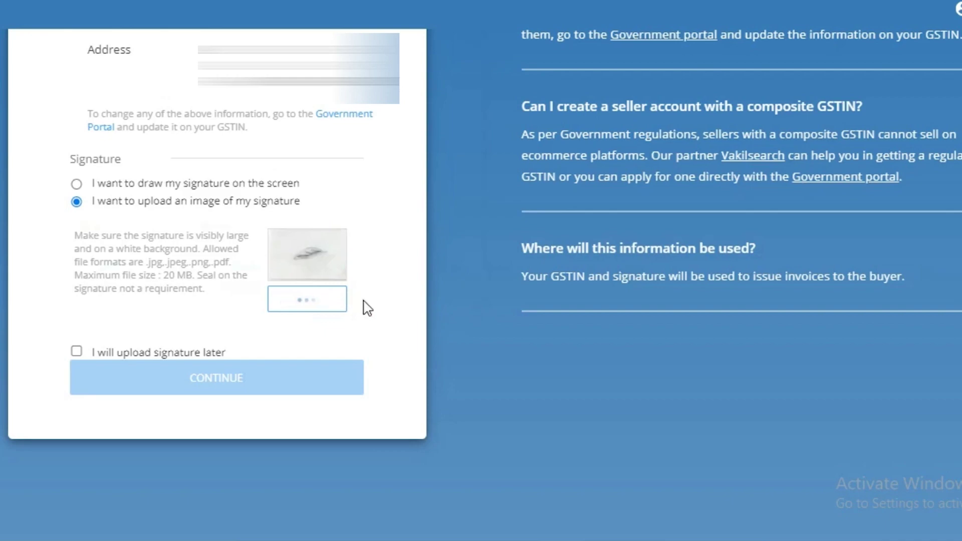
{"action": "scroll", "coordinate": [375, 318], "scroll_direction": "down", "scroll_amount": 1}
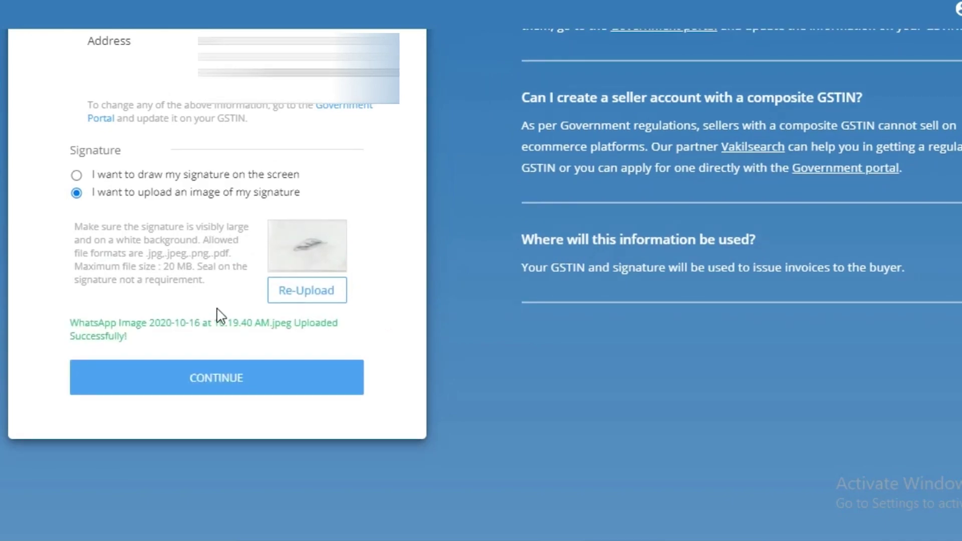
{"action": "left_click", "coordinate": [211, 380]}
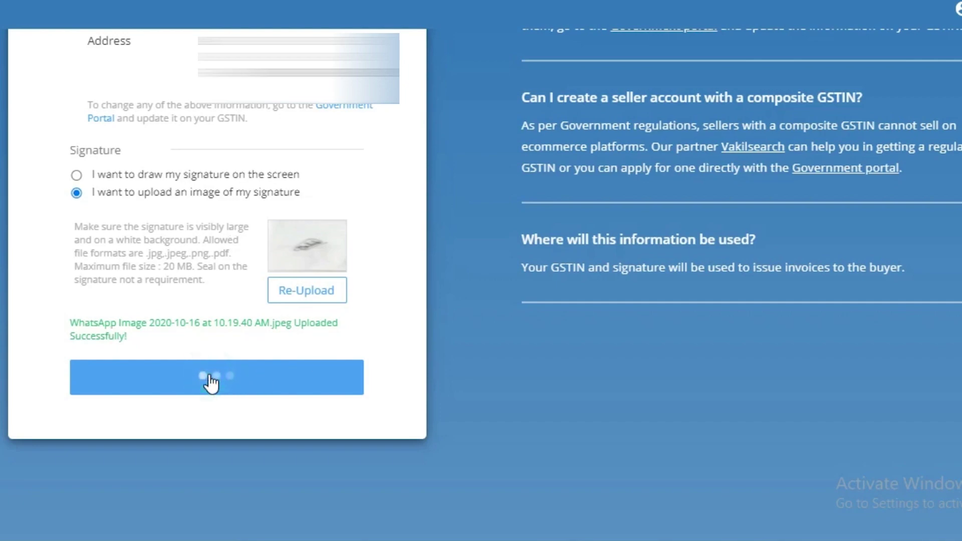
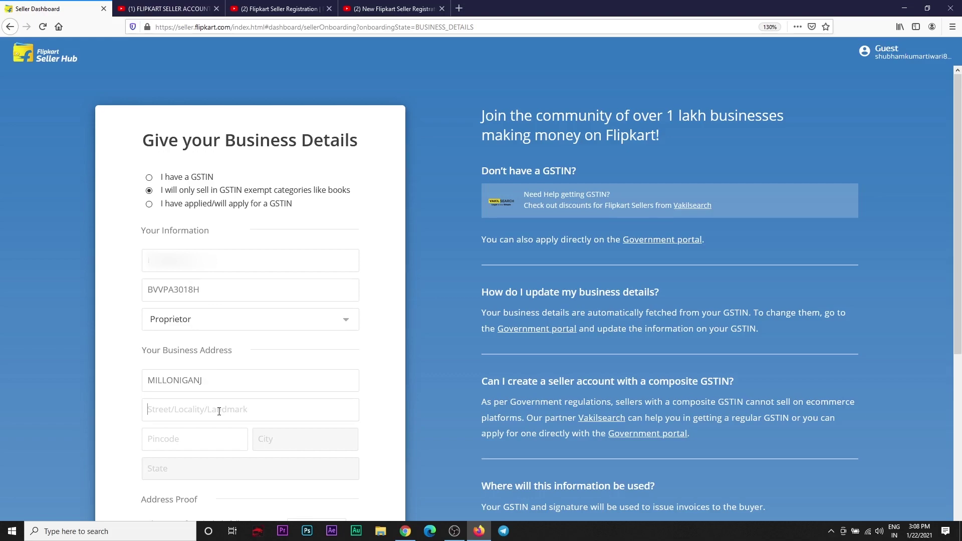
Step: Enter city Jabalpur and correct the PIN to 482002, then choose to upload address proof and signature later
{"action": "type", "text": "JABALPUR"}
{"action": "type", "text": "4820002"}
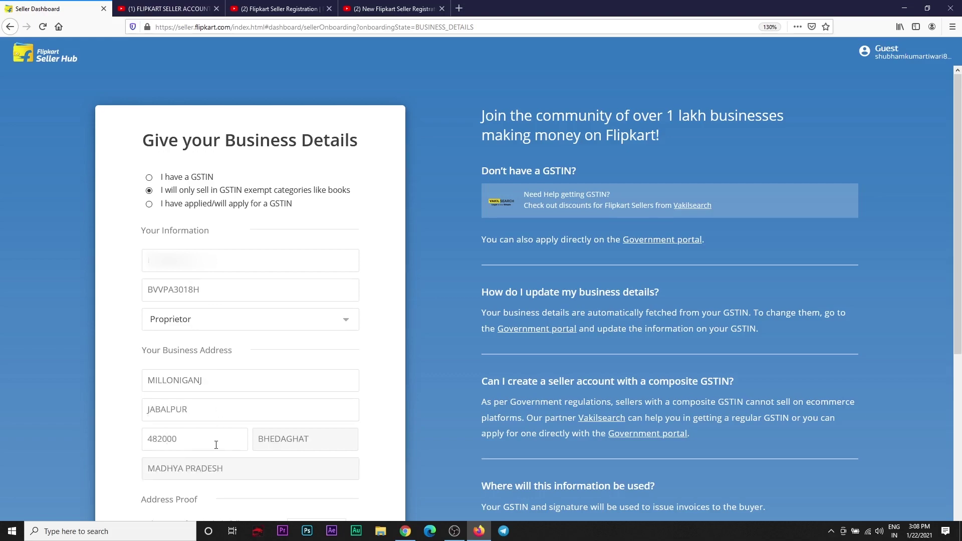
{"action": "key", "text": "BackSpace"}
{"action": "key", "text": "BackSpace"}
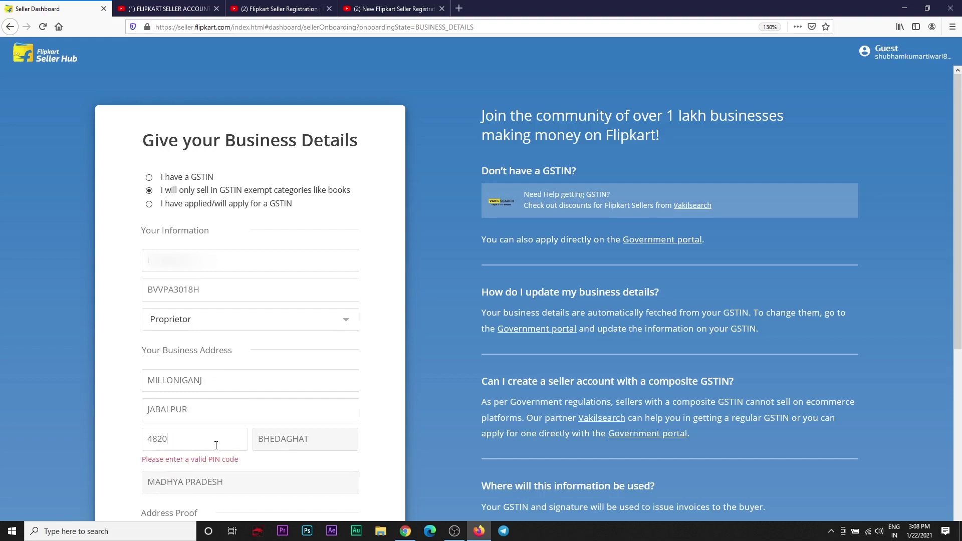
{"action": "type", "text": "02"}
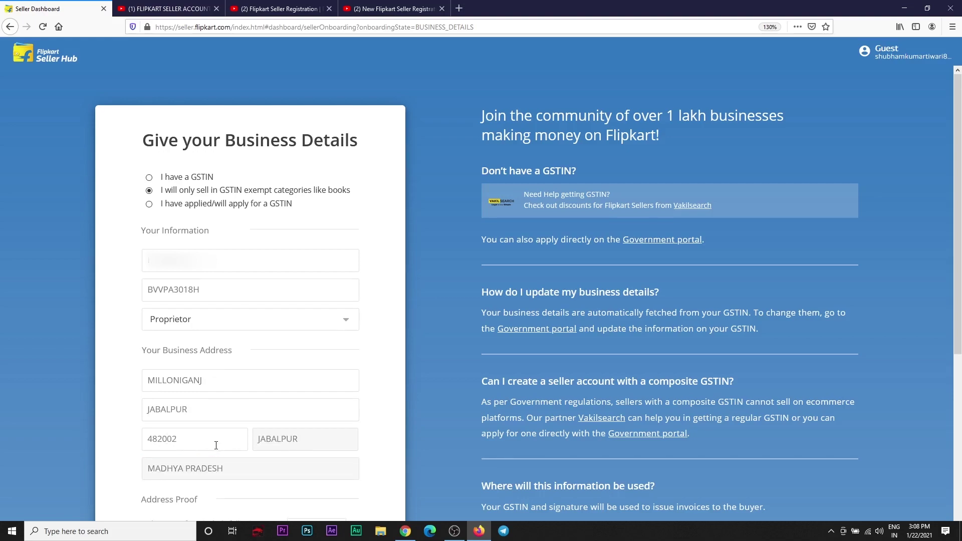
{"action": "scroll", "coordinate": [242, 402], "scroll_direction": "down", "scroll_amount": 5}
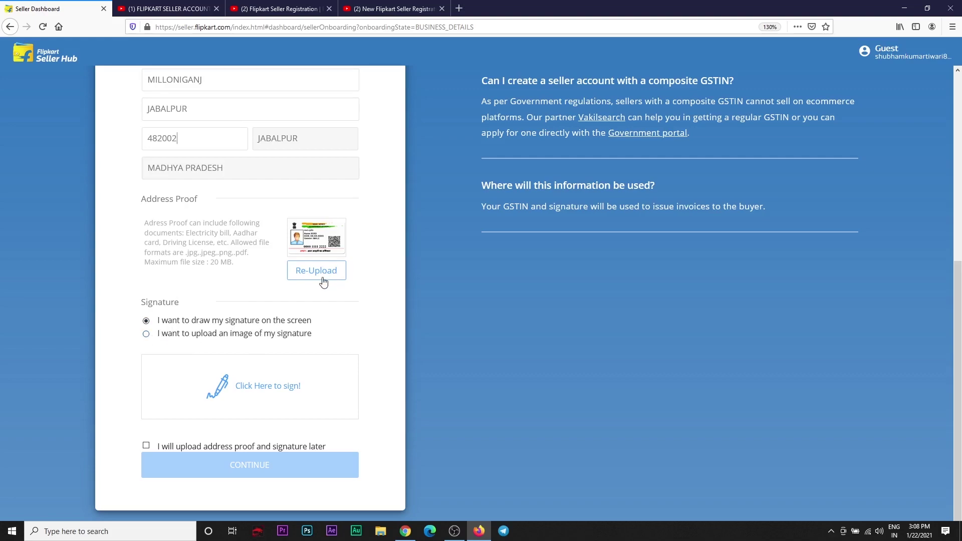
{"action": "left_click", "coordinate": [145, 446]}
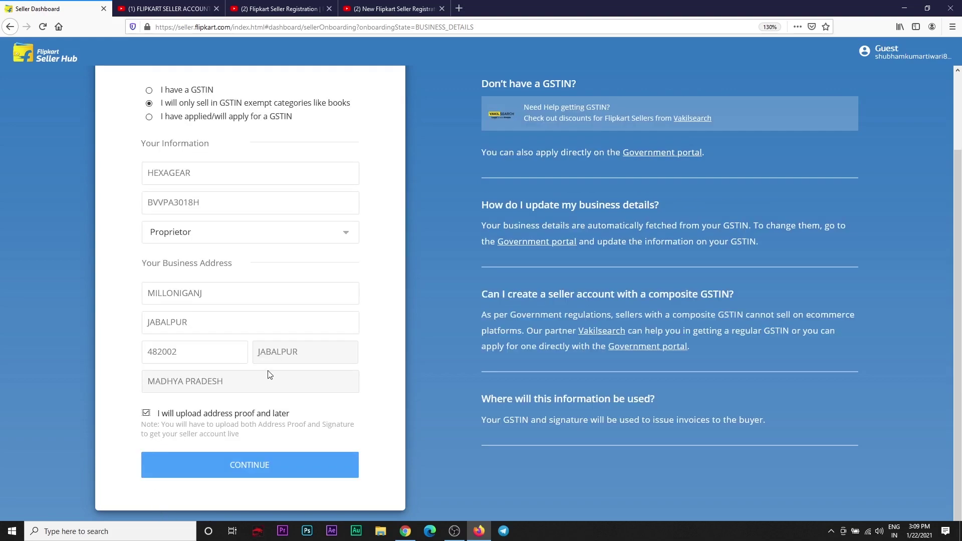
Step: Submit the business details, mark the business bank account as applied for, and continue to the seller dashboard
{"action": "left_click", "coordinate": [250, 469]}
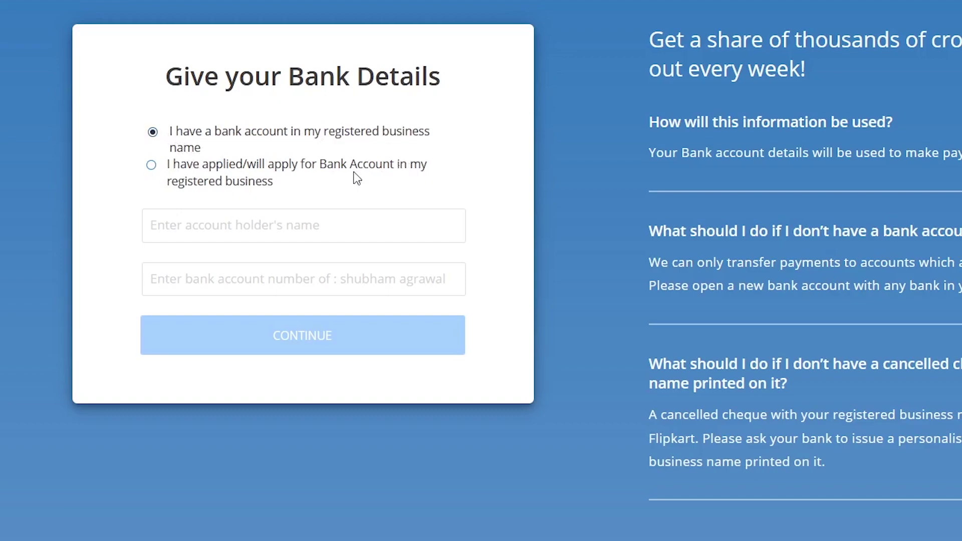
{"action": "left_click", "coordinate": [151, 165]}
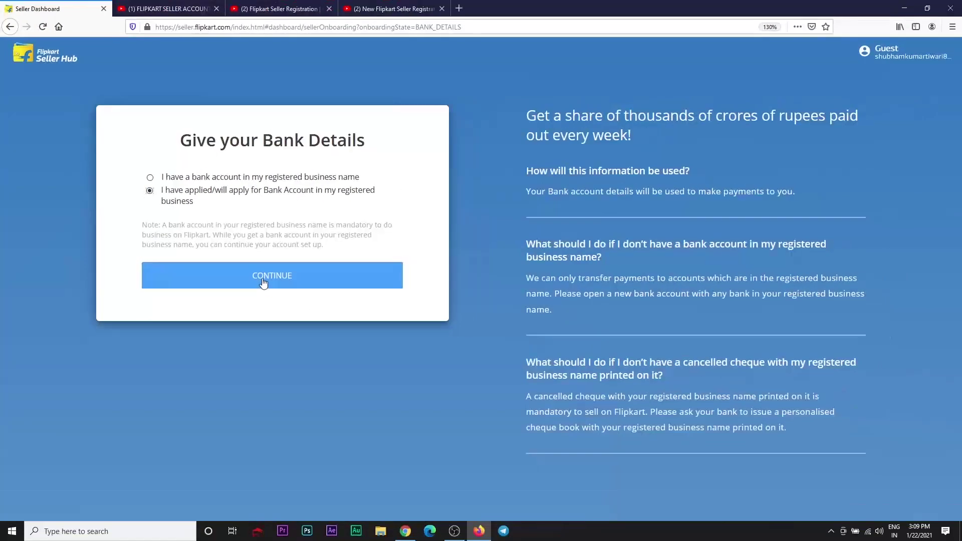
{"action": "left_click", "coordinate": [264, 282]}
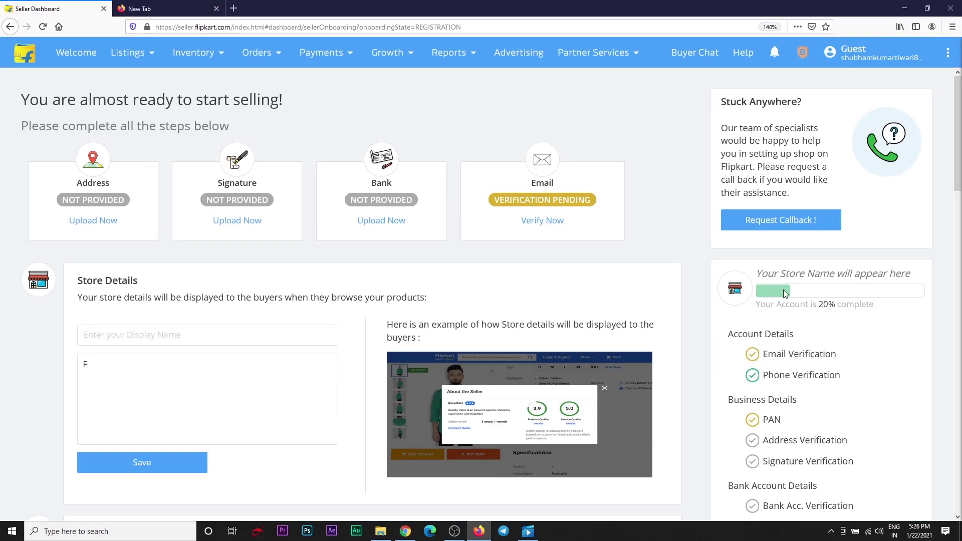
{"action": "scroll", "coordinate": [785, 293], "scroll_direction": "down", "scroll_amount": 3}
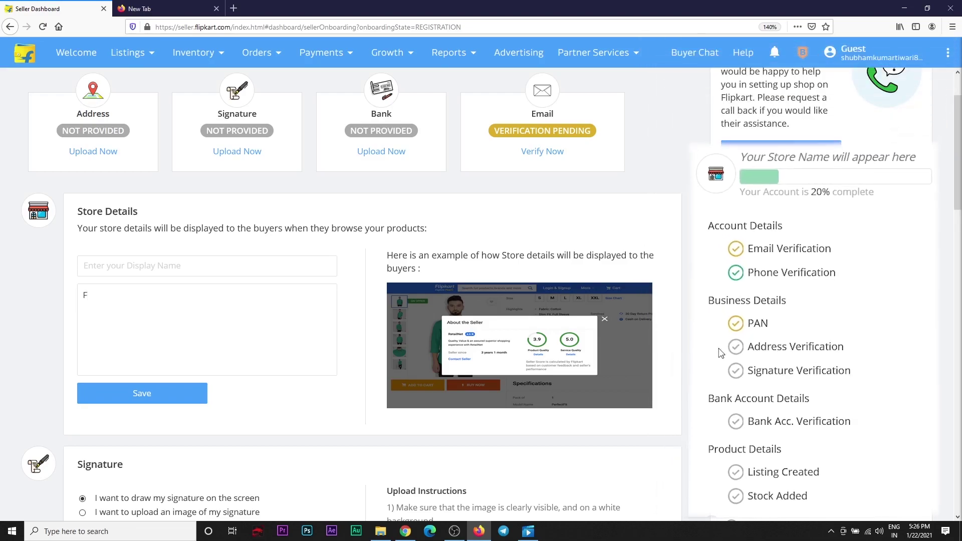
Step: Delete the stray 'F' from the store description, leaving the field empty
{"action": "scroll", "coordinate": [744, 352], "scroll_direction": "down", "scroll_amount": 5}
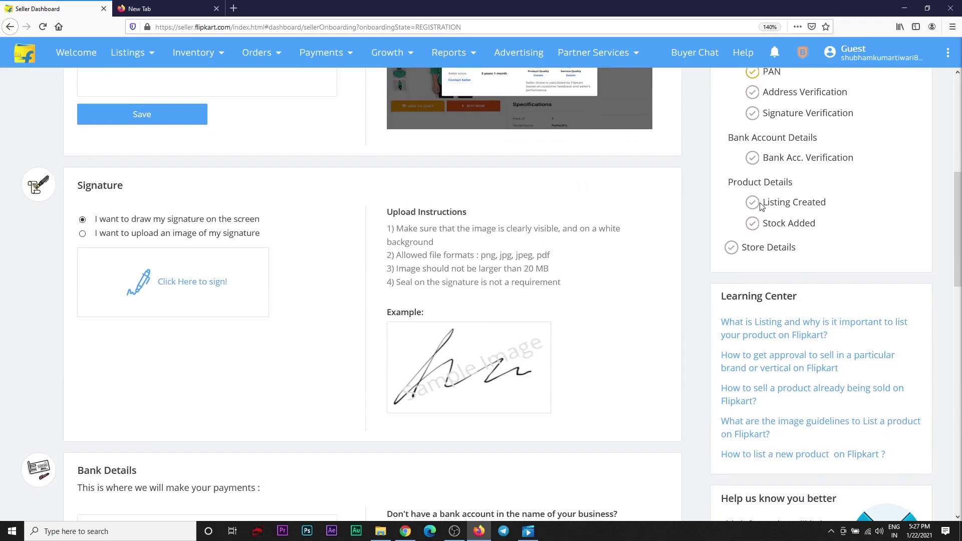
{"action": "scroll", "coordinate": [759, 222], "scroll_direction": "down", "scroll_amount": 5}
{"action": "scroll", "coordinate": [897, 309], "scroll_direction": "up", "scroll_amount": 12}
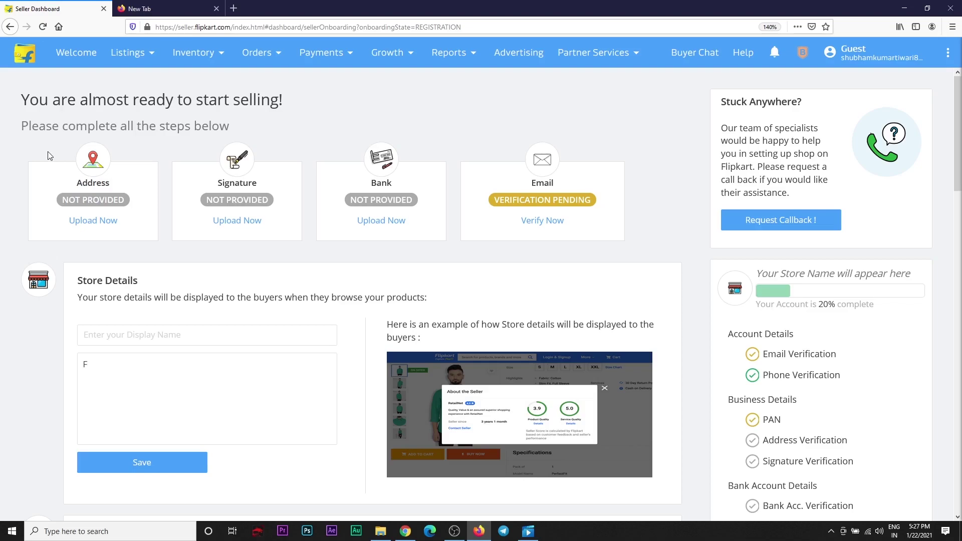
{"action": "scroll", "coordinate": [83, 254], "scroll_direction": "down", "scroll_amount": 2}
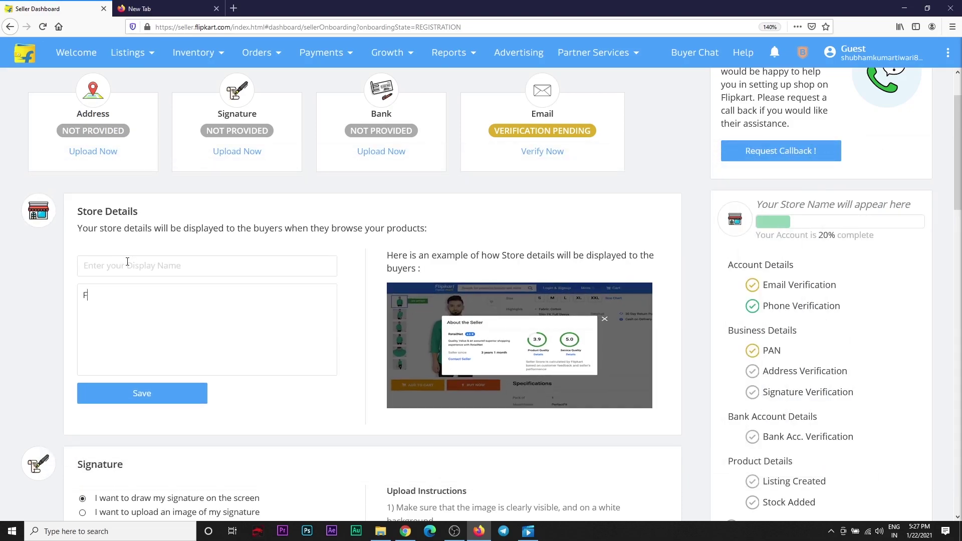
{"action": "key", "text": "BackSpace"}
{"action": "scroll", "coordinate": [255, 294], "scroll_direction": "down", "scroll_amount": 2}
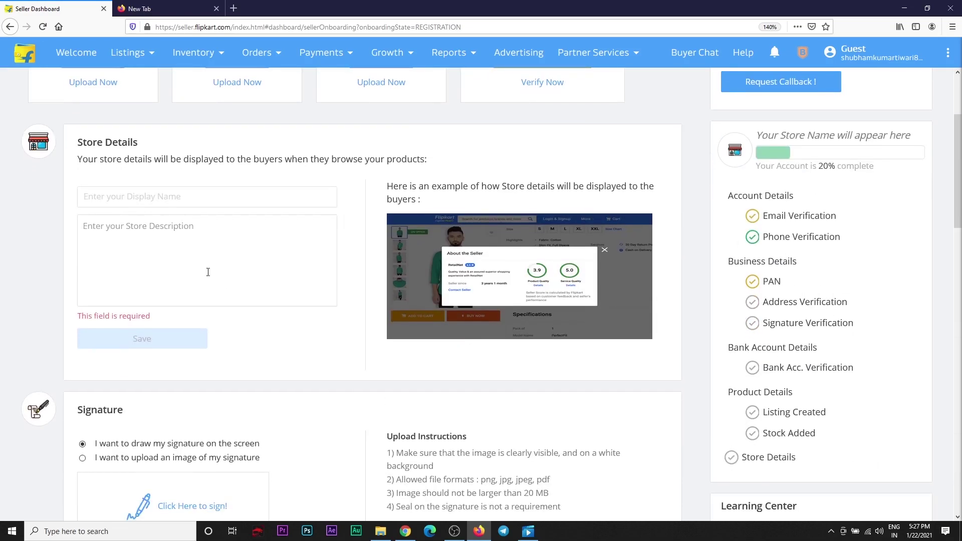
Step: Verify the seller email through the Flipkart link, then draw a signature on the Sign Here pad
{"action": "scroll", "coordinate": [208, 272], "scroll_direction": "down", "scroll_amount": 5}
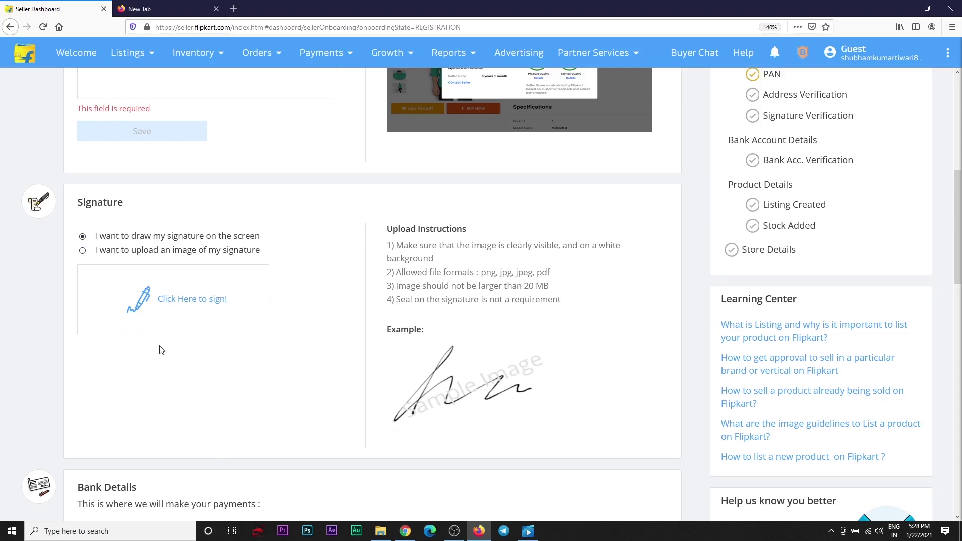
{"action": "scroll", "coordinate": [180, 302], "scroll_direction": "down", "scroll_amount": 5}
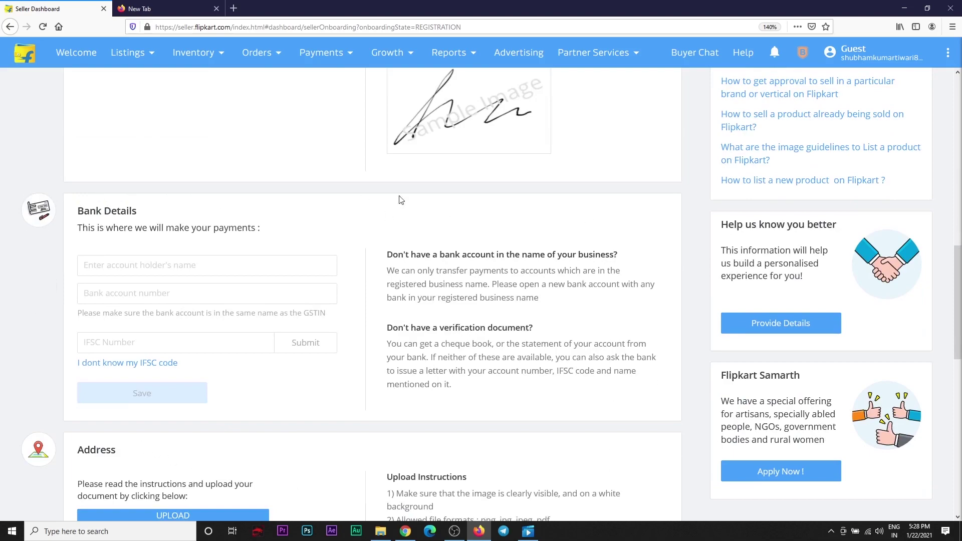
{"action": "scroll", "coordinate": [211, 201], "scroll_direction": "down", "scroll_amount": 5}
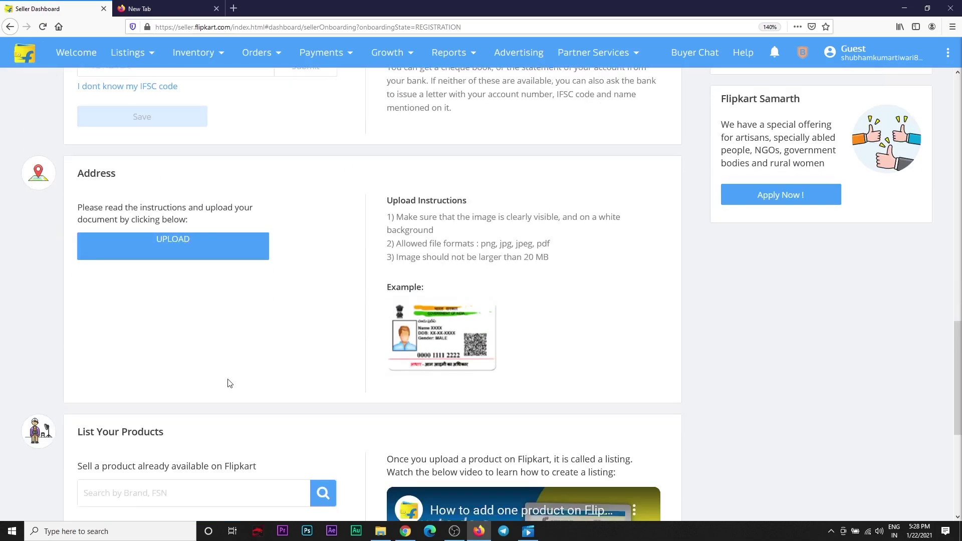
{"action": "scroll", "coordinate": [280, 230], "scroll_direction": "down", "scroll_amount": 2}
{"action": "scroll", "coordinate": [280, 230], "scroll_direction": "down", "scroll_amount": 2}
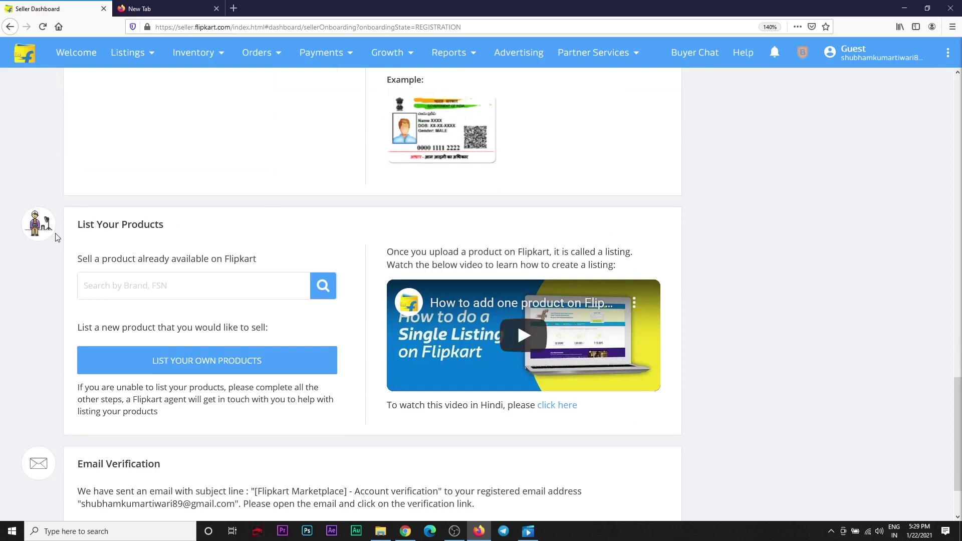
{"action": "scroll", "coordinate": [258, 256], "scroll_direction": "down", "scroll_amount": 2}
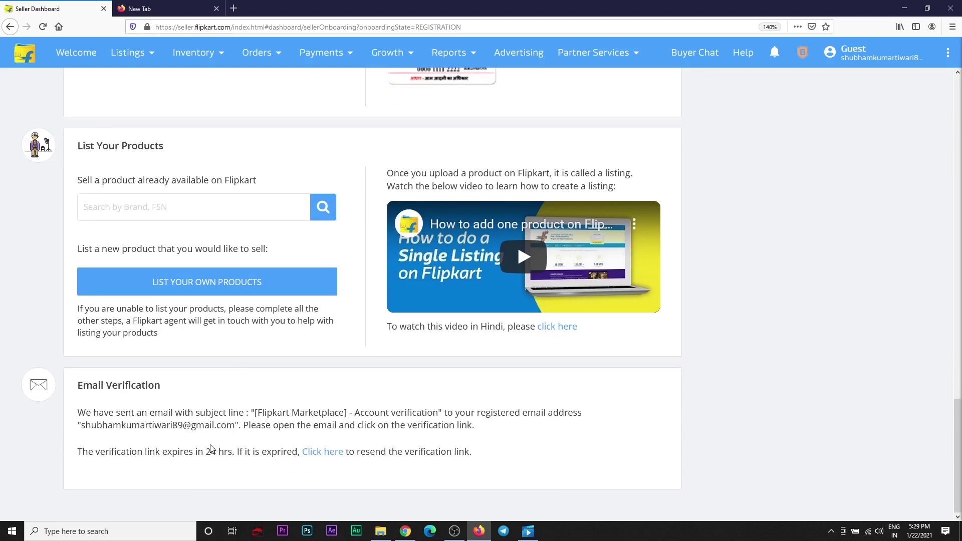
{"action": "scroll", "coordinate": [213, 448], "scroll_direction": "up", "scroll_amount": 8}
{"action": "scroll", "coordinate": [213, 448], "scroll_direction": "up", "scroll_amount": 20}
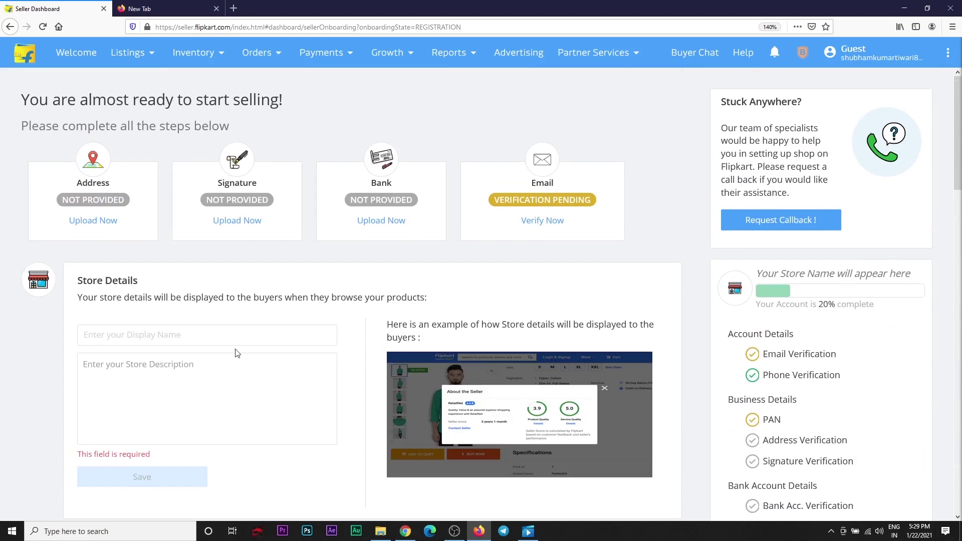
{"action": "scroll", "coordinate": [237, 354], "scroll_direction": "down", "scroll_amount": 9}
{"action": "scroll", "coordinate": [220, 394], "scroll_direction": "down", "scroll_amount": 20}
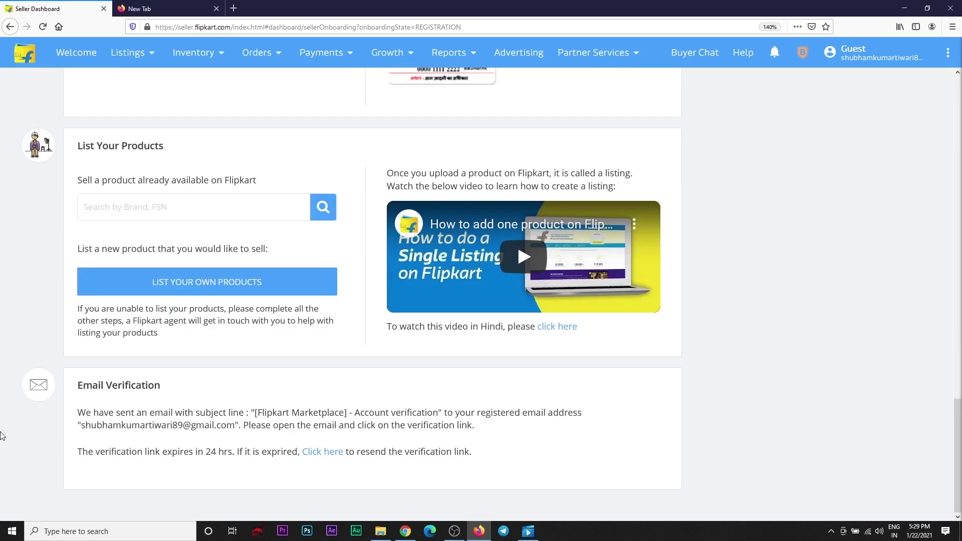
{"action": "left_click", "coordinate": [325, 453]}
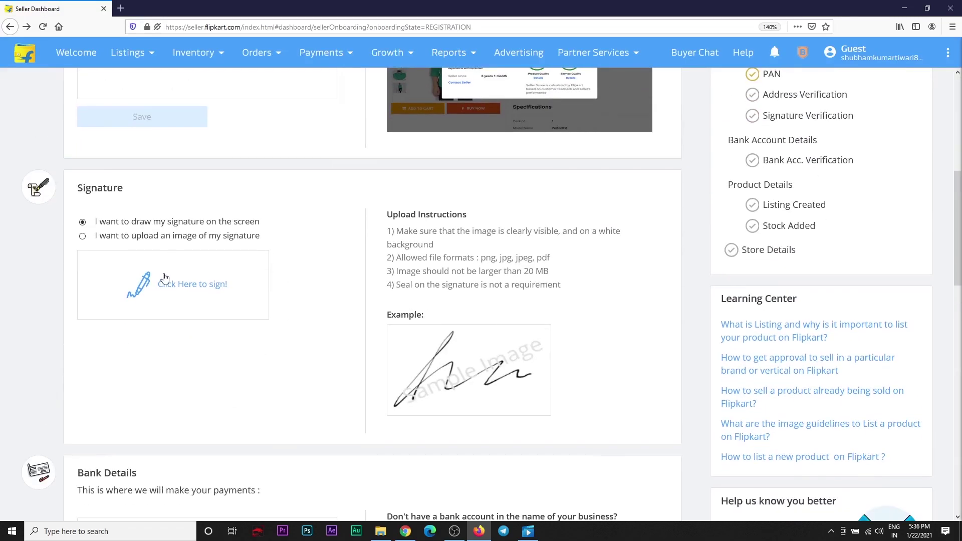
{"action": "left_click", "coordinate": [195, 287]}
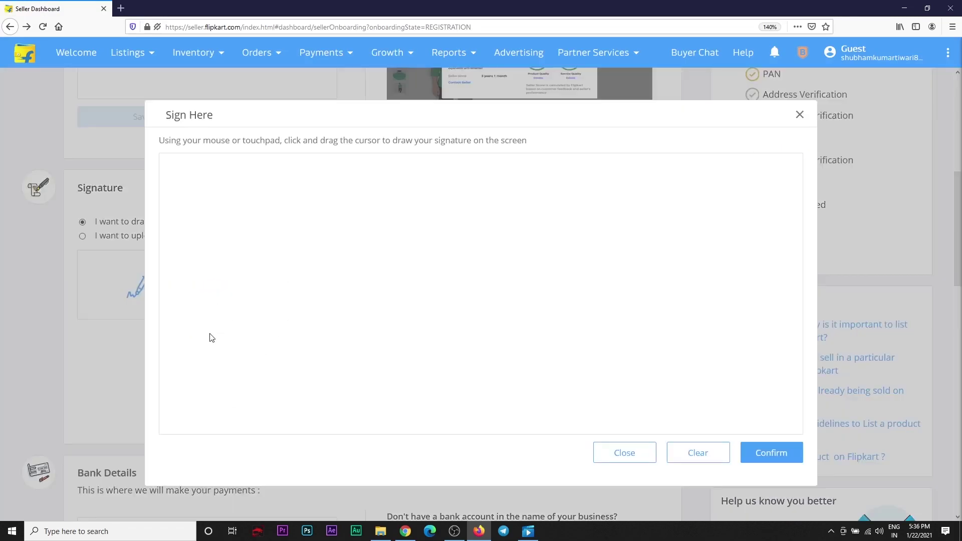
{"action": "mouse_move", "coordinate": [214, 299]}
{"action": "left_mouse_down"}
{"action": "mouse_move", "coordinate": [224, 322]}
{"action": "mouse_move", "coordinate": [342, 252]}
{"action": "left_mouse_up"}
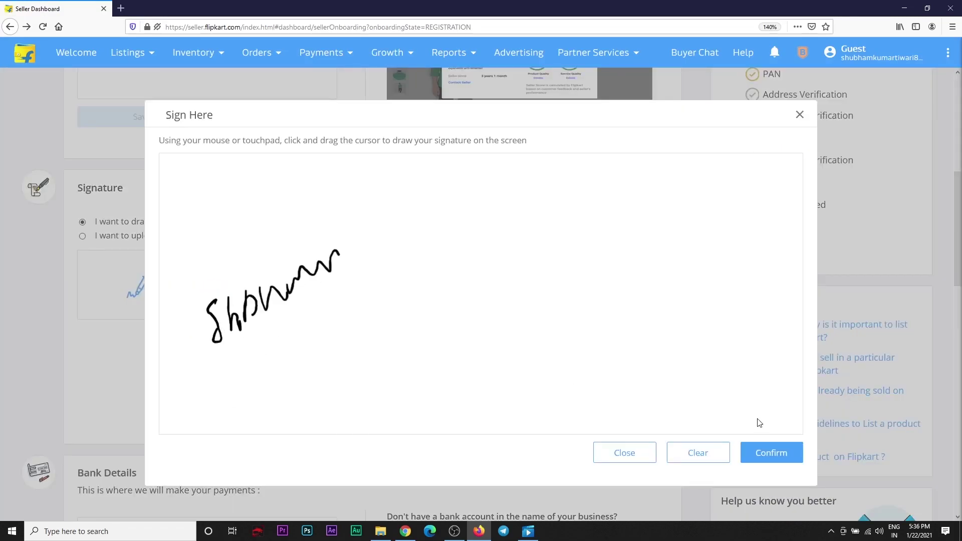
Step: Confirm the drawn signature, save the store description 'quality product', and bring up the Request Callback form
{"action": "left_click", "coordinate": [771, 452]}
{"action": "left_click", "coordinate": [175, 384]}
{"action": "type", "text": "quality product"}
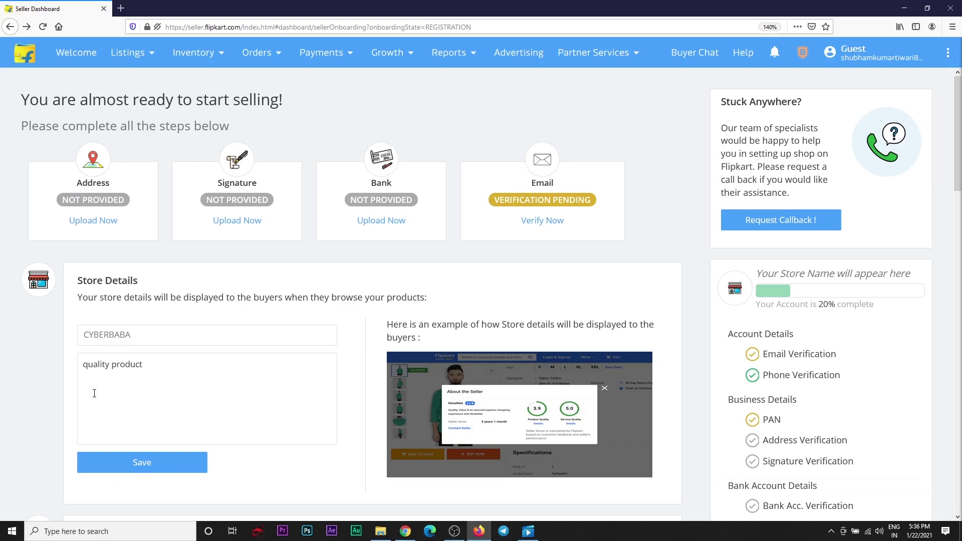
{"action": "left_click", "coordinate": [142, 461]}
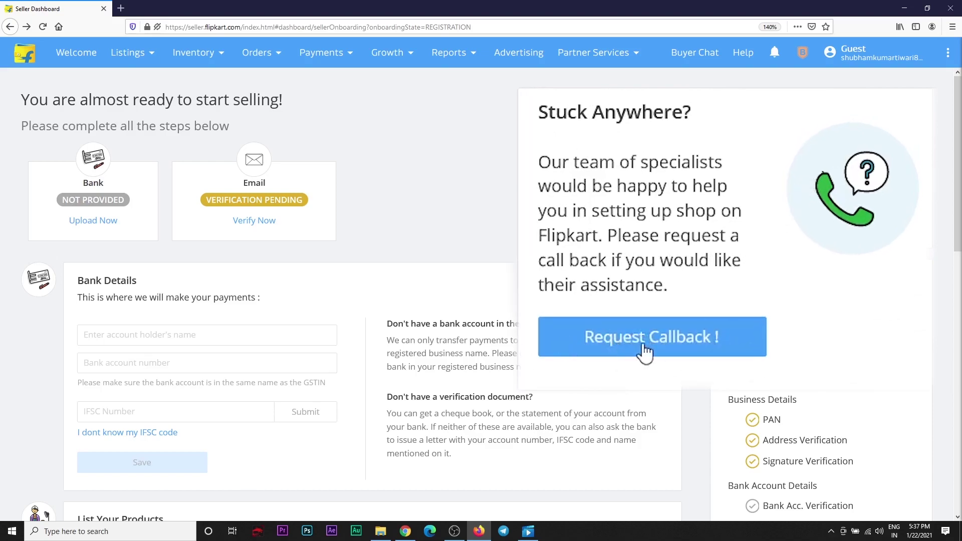
{"action": "left_click", "coordinate": [778, 221]}
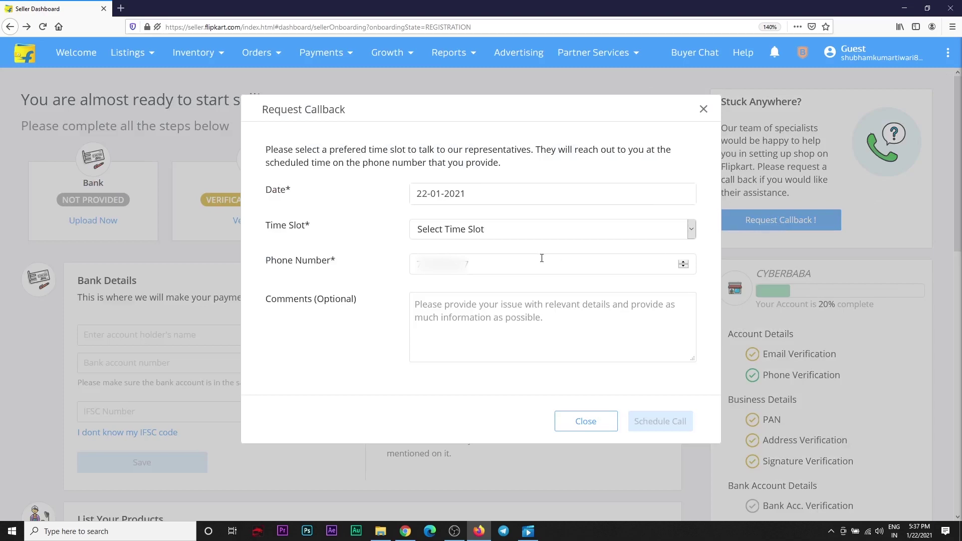
{"action": "left_click", "coordinate": [703, 109]}
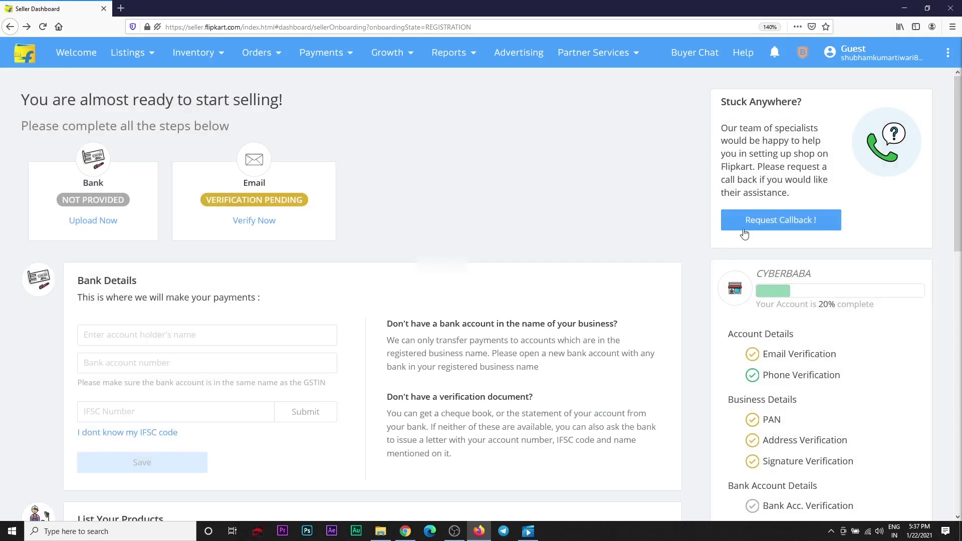
{"action": "left_click", "coordinate": [790, 226]}
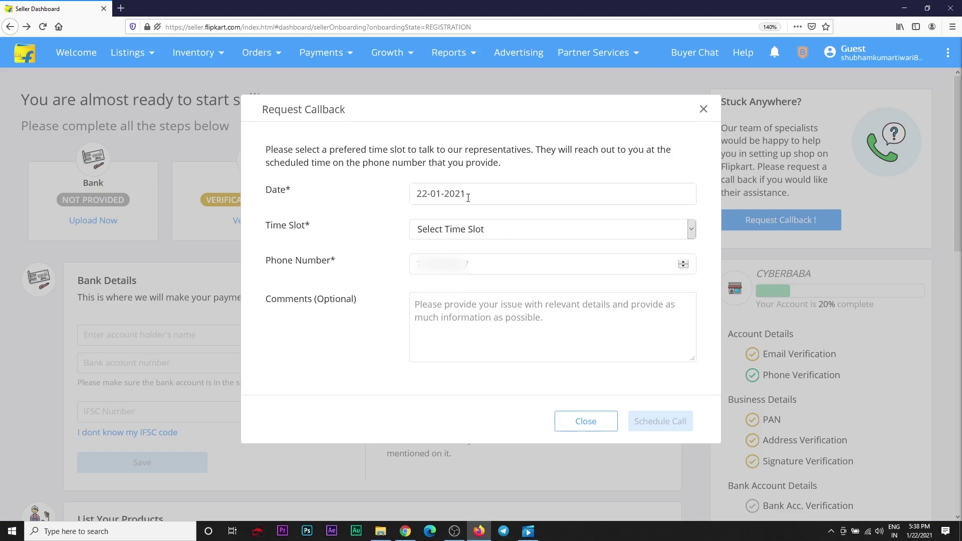
{"action": "left_click", "coordinate": [504, 231]}
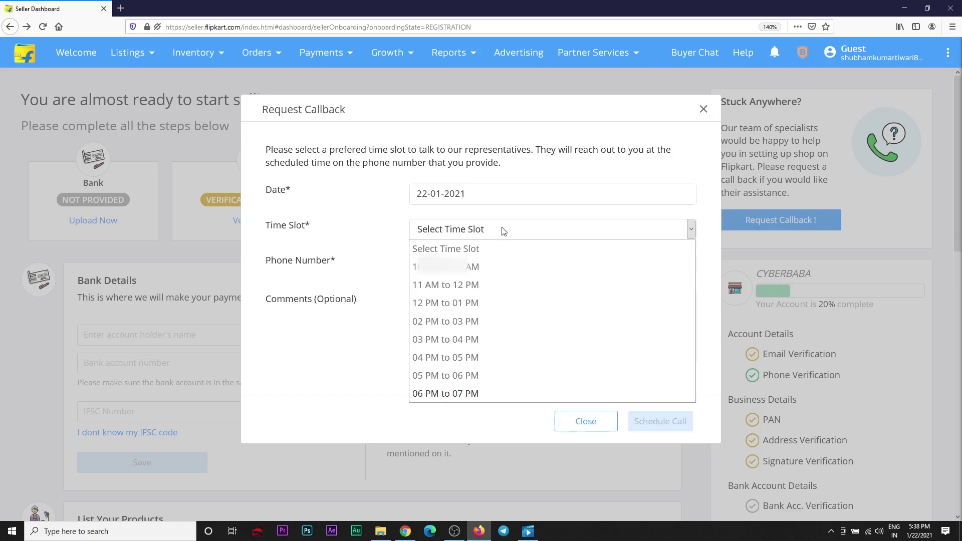
{"action": "left_click", "coordinate": [349, 335]}
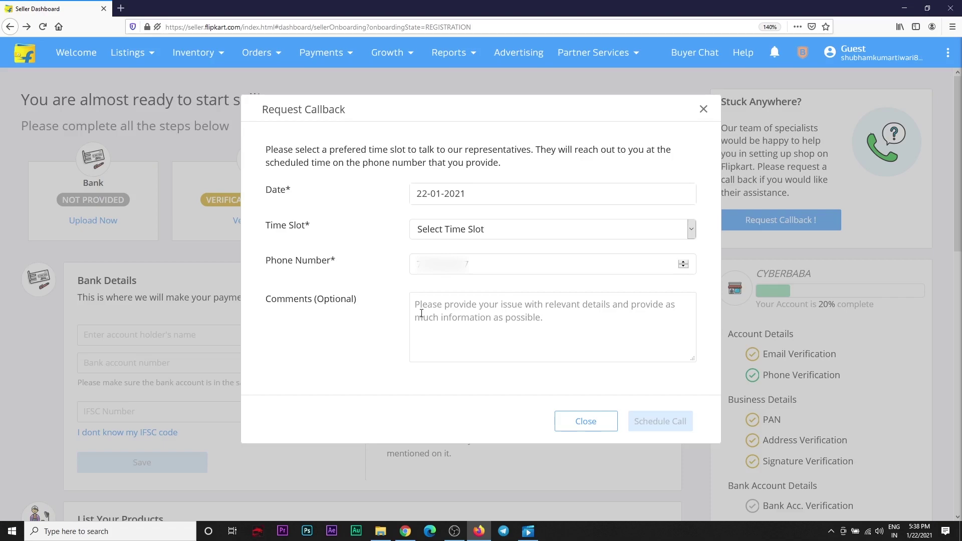
{"action": "left_click", "coordinate": [702, 111]}
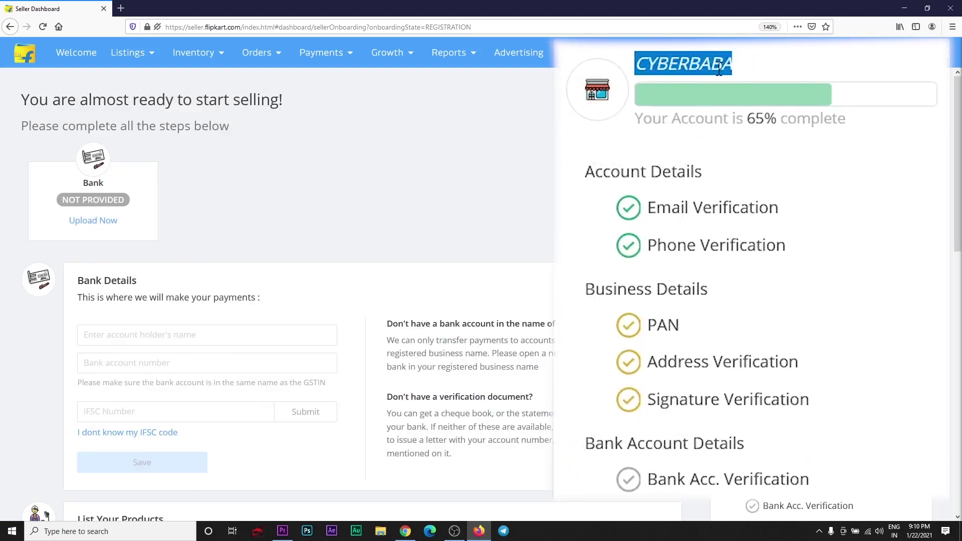
Step: Enter the account holder's name and bank account number, fill IFSC UBIN0558681 via lookup, and save
{"action": "scroll", "coordinate": [701, 120], "scroll_direction": "down", "scroll_amount": 5}
{"action": "scroll", "coordinate": [135, 444], "scroll_direction": "up", "scroll_amount": 5}
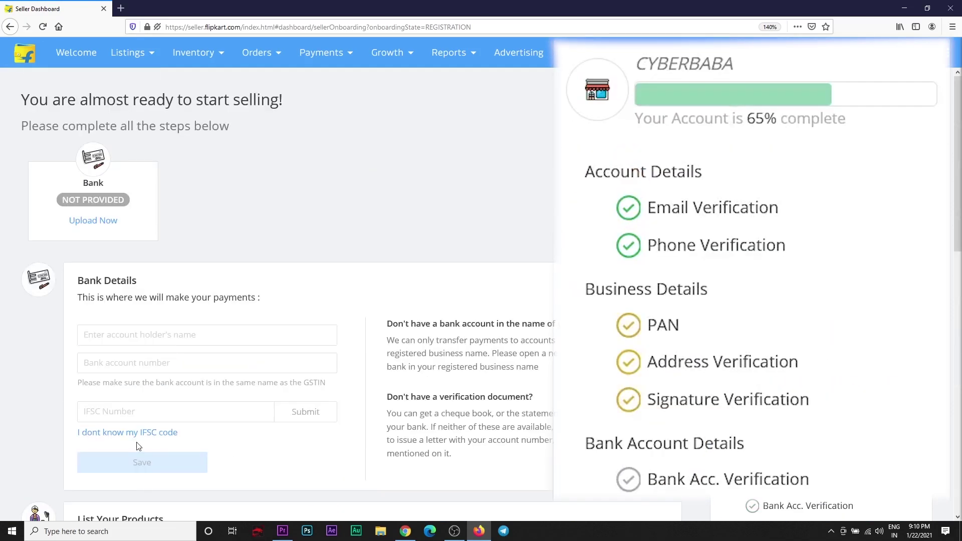
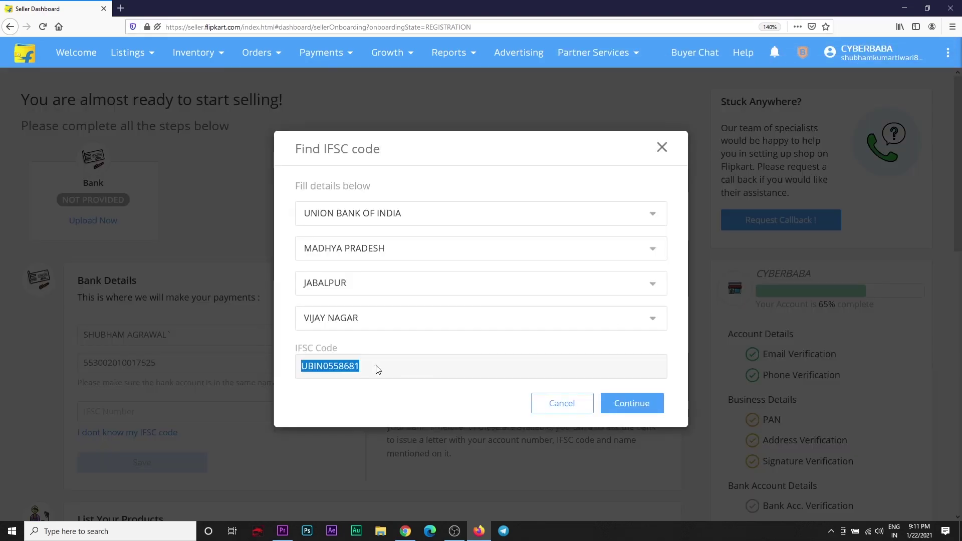
{"action": "left_click", "coordinate": [631, 401]}
{"action": "scroll", "coordinate": [218, 326], "scroll_direction": "down", "scroll_amount": 2}
{"action": "scroll", "coordinate": [218, 326], "scroll_direction": "up", "scroll_amount": 1}
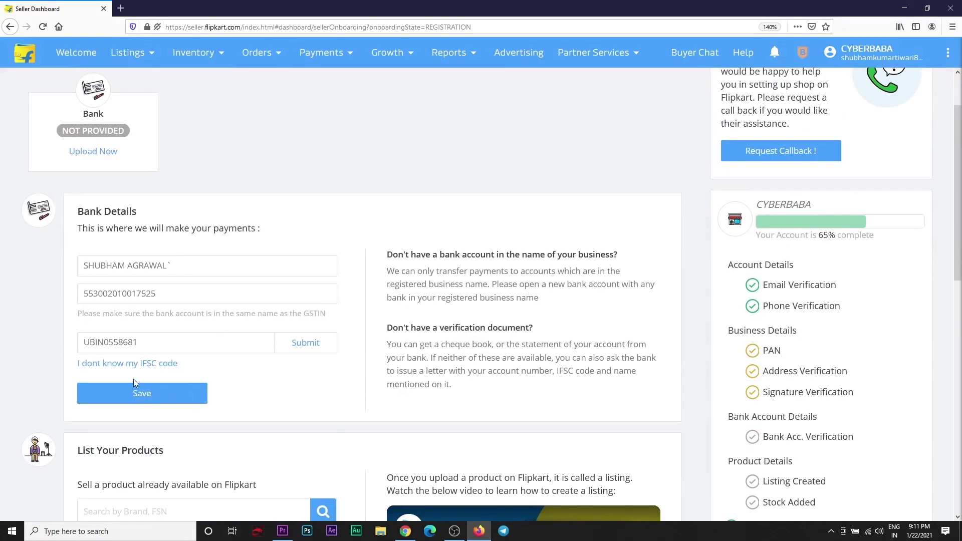
{"action": "left_click", "coordinate": [135, 390]}
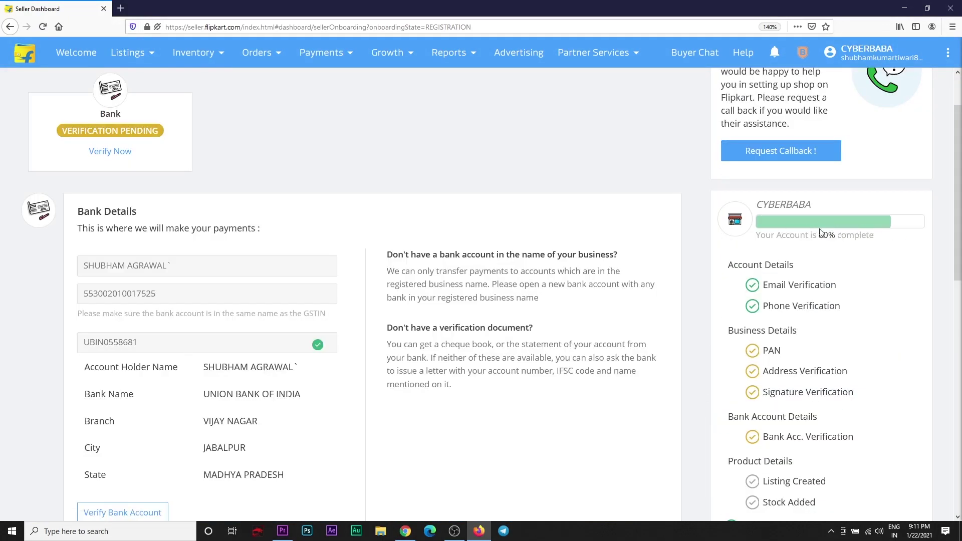
{"action": "scroll", "coordinate": [820, 232], "scroll_direction": "down", "scroll_amount": 2}
{"action": "scroll", "coordinate": [457, 395], "scroll_direction": "down", "scroll_amount": 1}
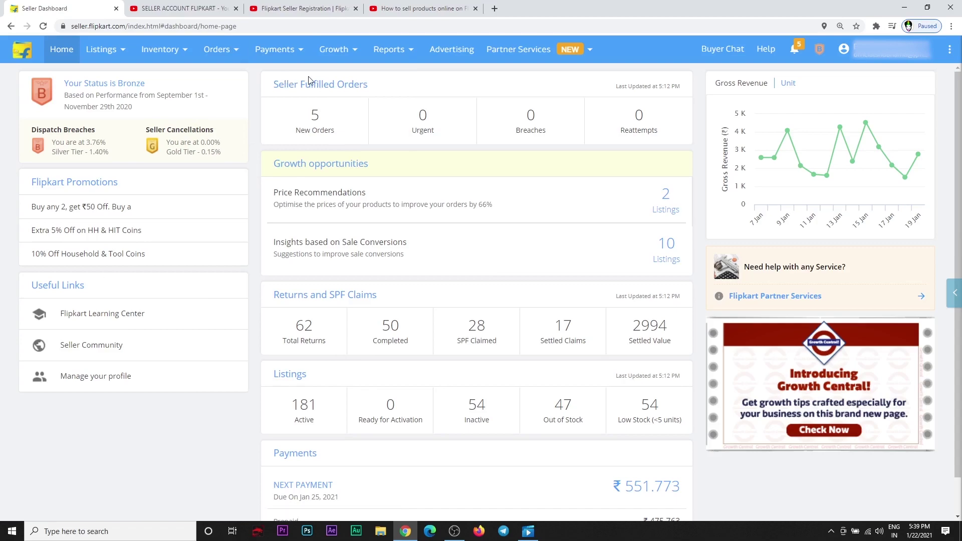
Step: Go to Active Orders from the Orders menu to view the 5 pending-label orders
{"action": "left_click", "coordinate": [221, 52]}
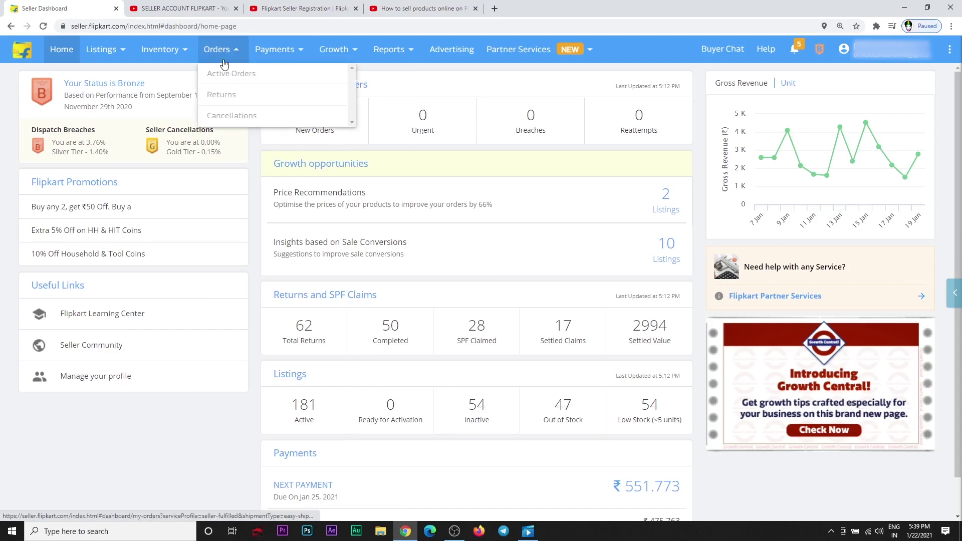
{"action": "left_click", "coordinate": [246, 79]}
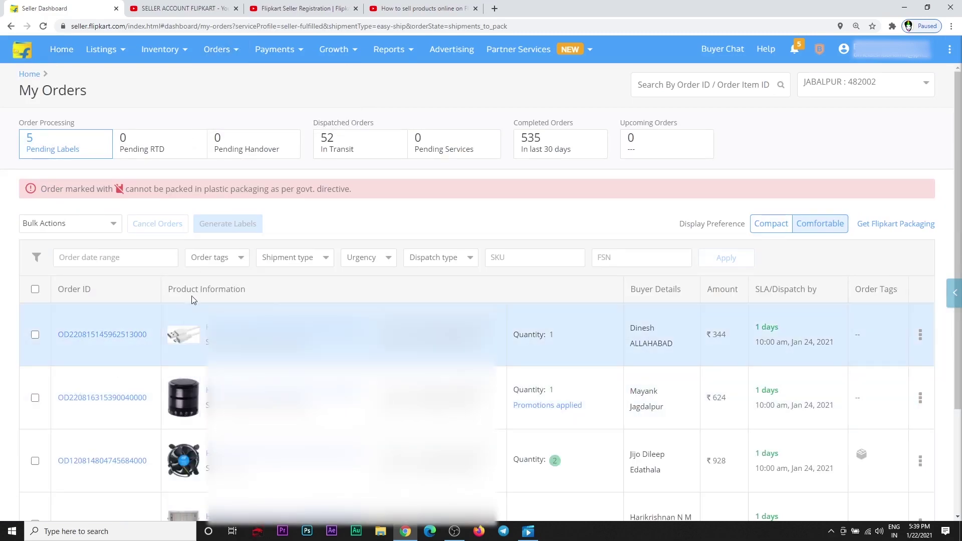
{"action": "scroll", "coordinate": [194, 299], "scroll_direction": "down", "scroll_amount": 1}
{"action": "scroll", "coordinate": [201, 351], "scroll_direction": "down", "scroll_amount": 2}
{"action": "scroll", "coordinate": [201, 350], "scroll_direction": "up", "scroll_amount": 3}
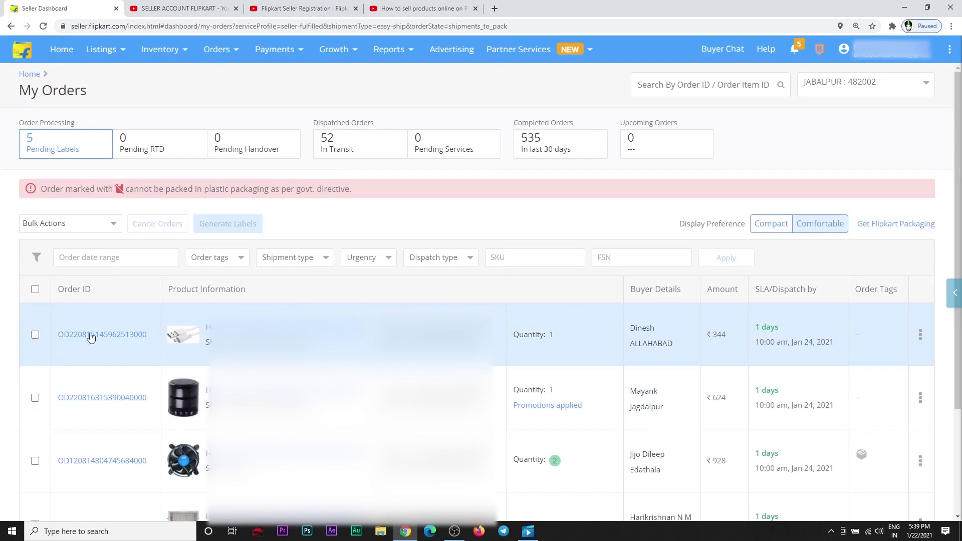